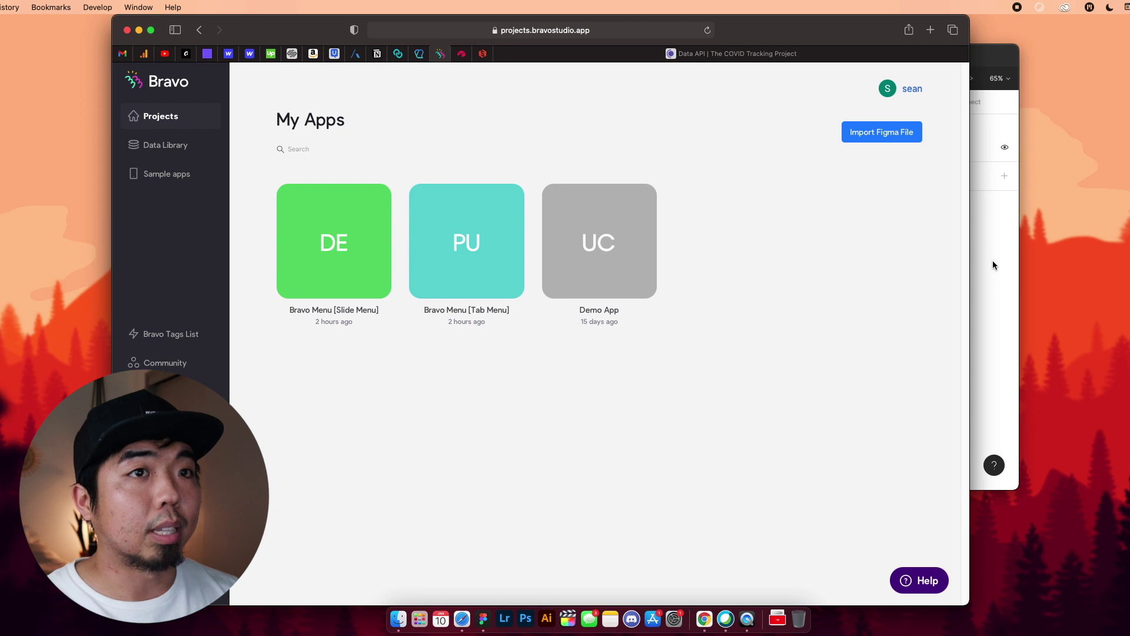
# - Review the Demo App design's State Selector frame, then go to Bravo's Data Library
pyautogui.click(993, 265)
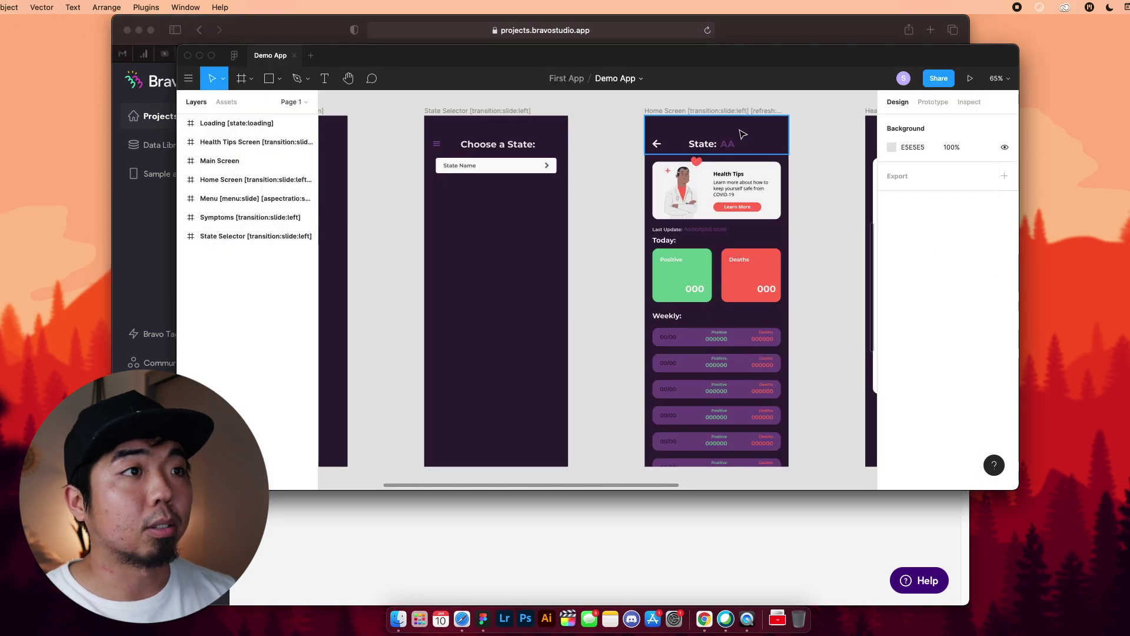
pyautogui.click(519, 113)
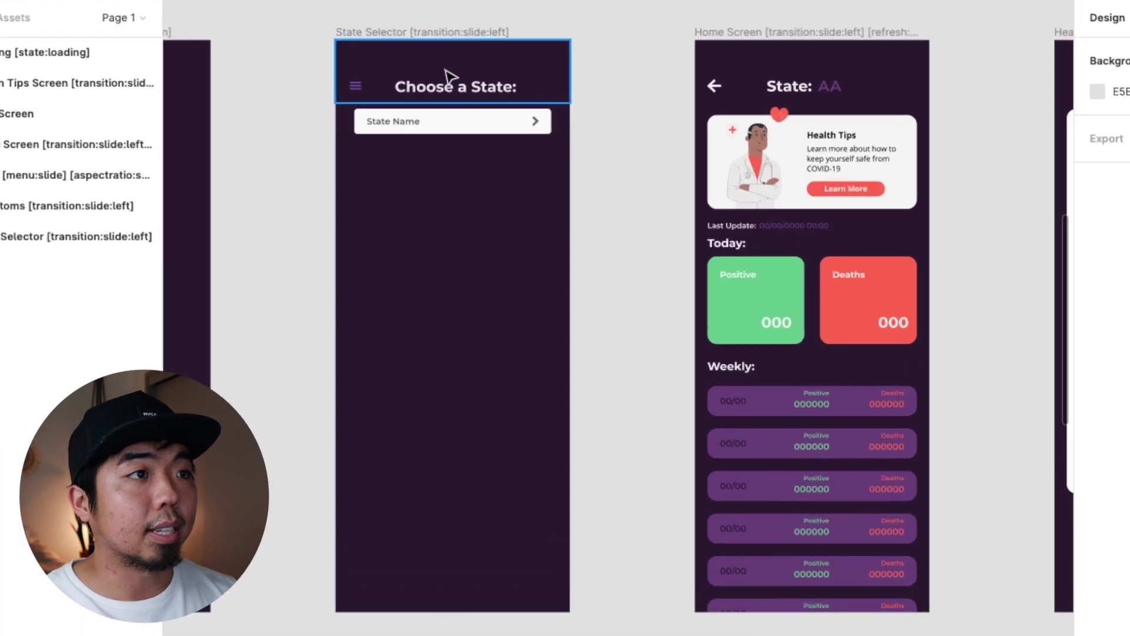
pyautogui.click(601, 155)
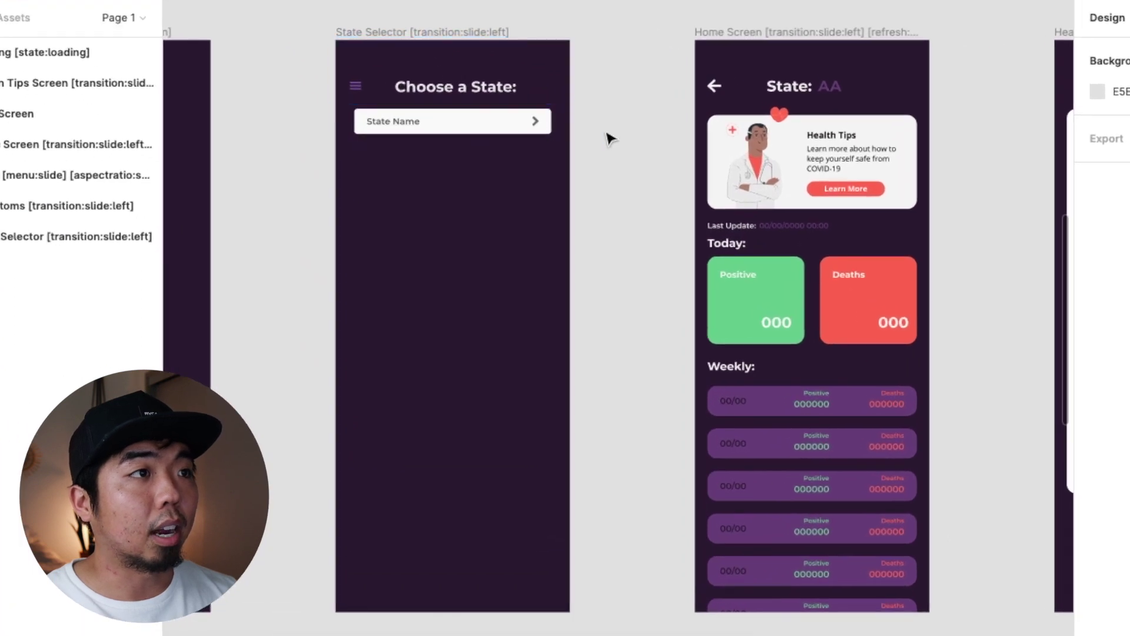
pyautogui.moveTo(634, 155); pyautogui.dragTo(608, 159)
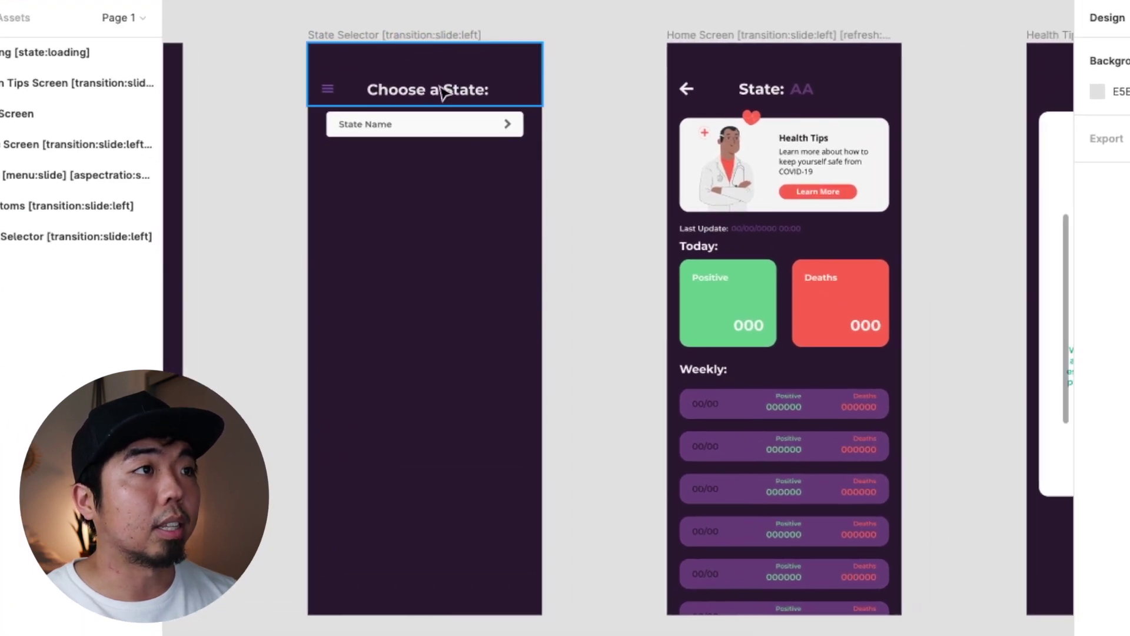
pyautogui.click(315, 39)
pyautogui.press('Escape')
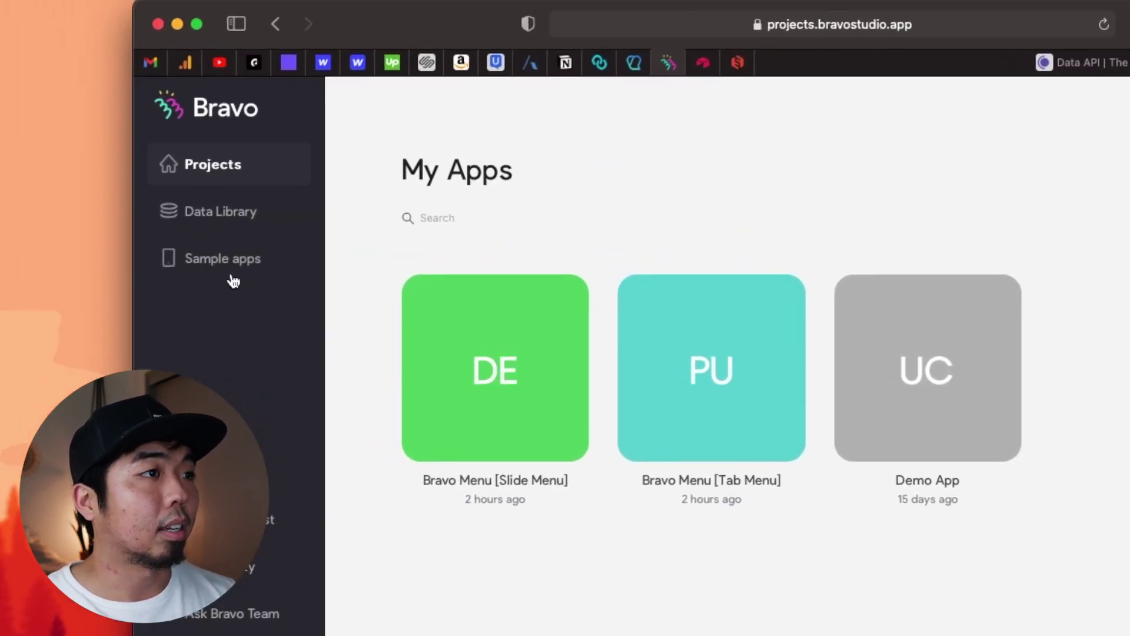
pyautogui.click(226, 221)
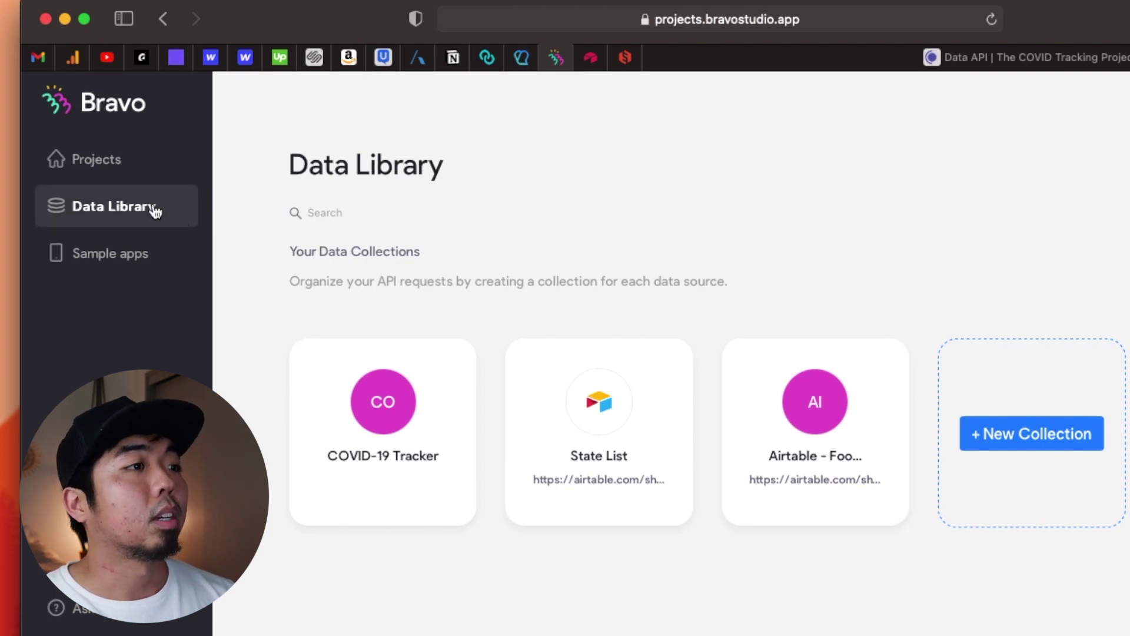
# - Open the COVID-19 Tracker collection's State List request and send it
pyautogui.click(387, 465)
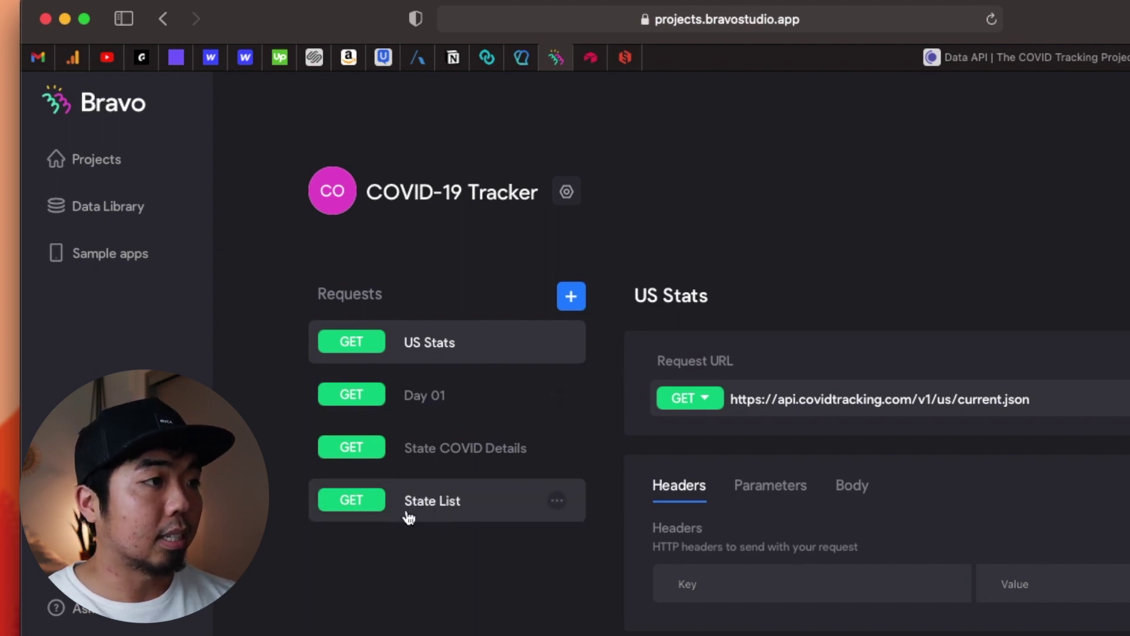
pyautogui.click(432, 515)
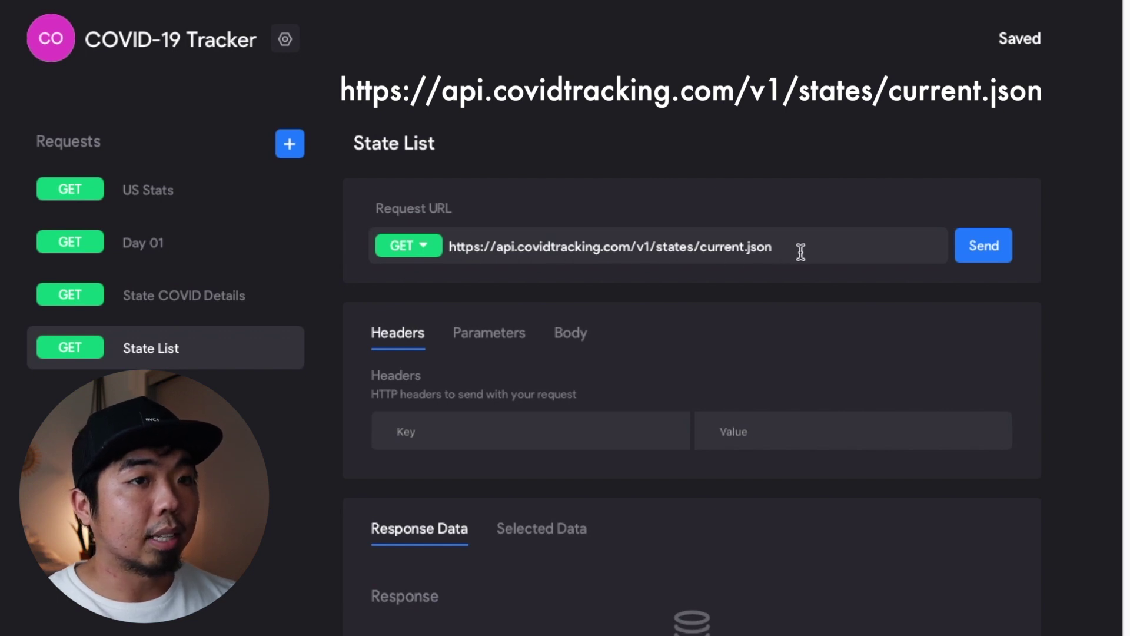
pyautogui.click(962, 260)
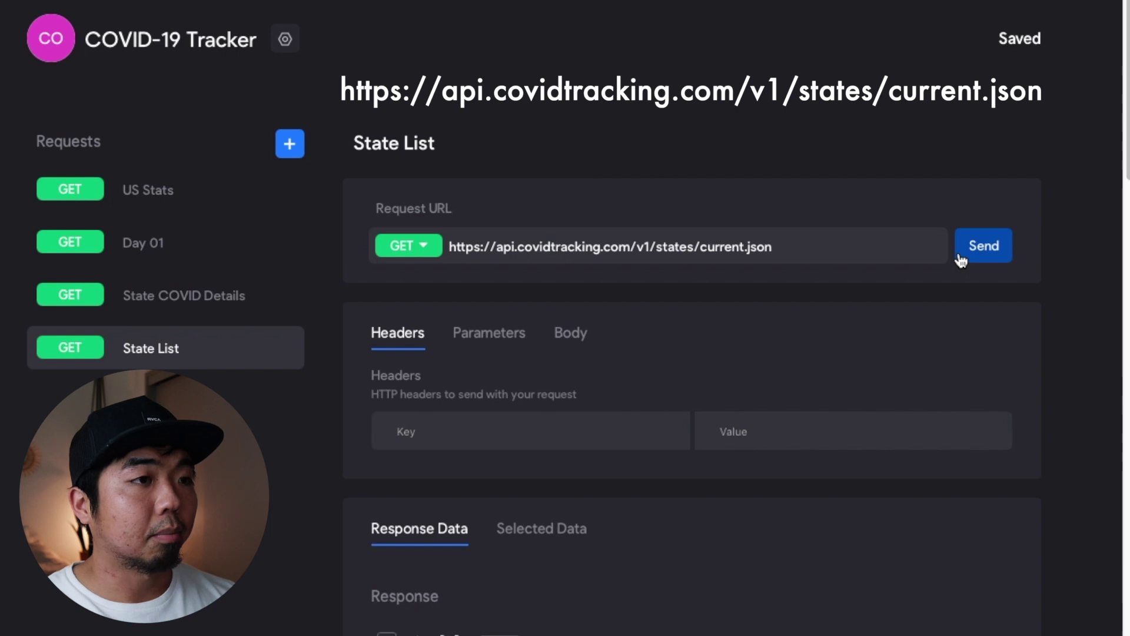
# - Mark the .data[0].state field as selected data and return to My Apps
pyautogui.scroll(-6, 548, 316)
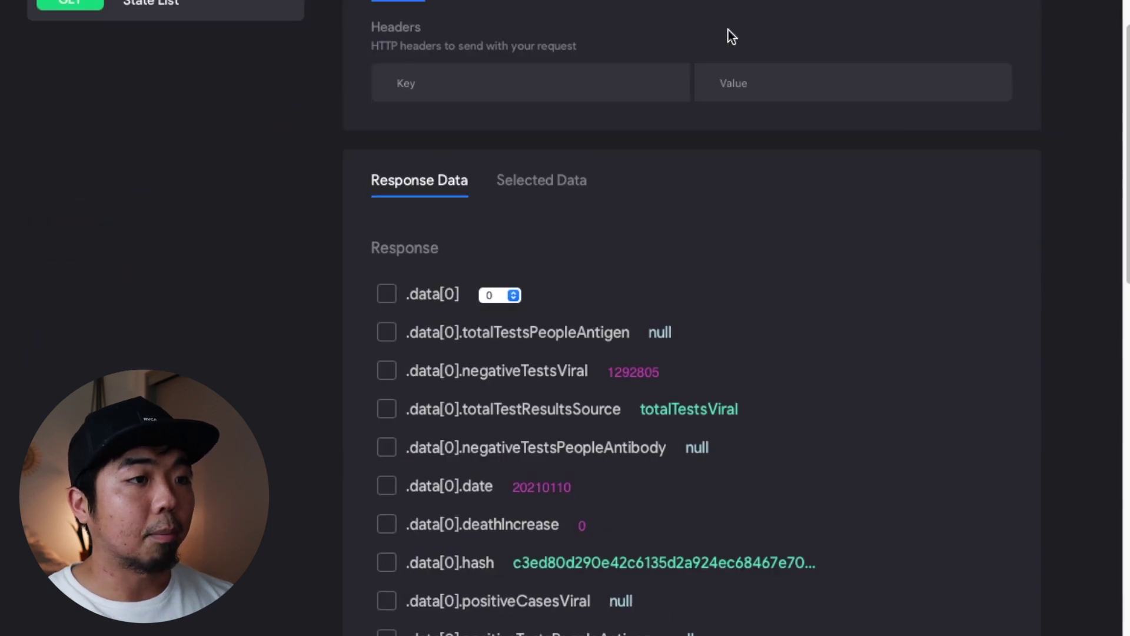
pyautogui.scroll(-6, 785, 132)
pyautogui.scroll(-4, 412, 530)
pyautogui.click(386, 508)
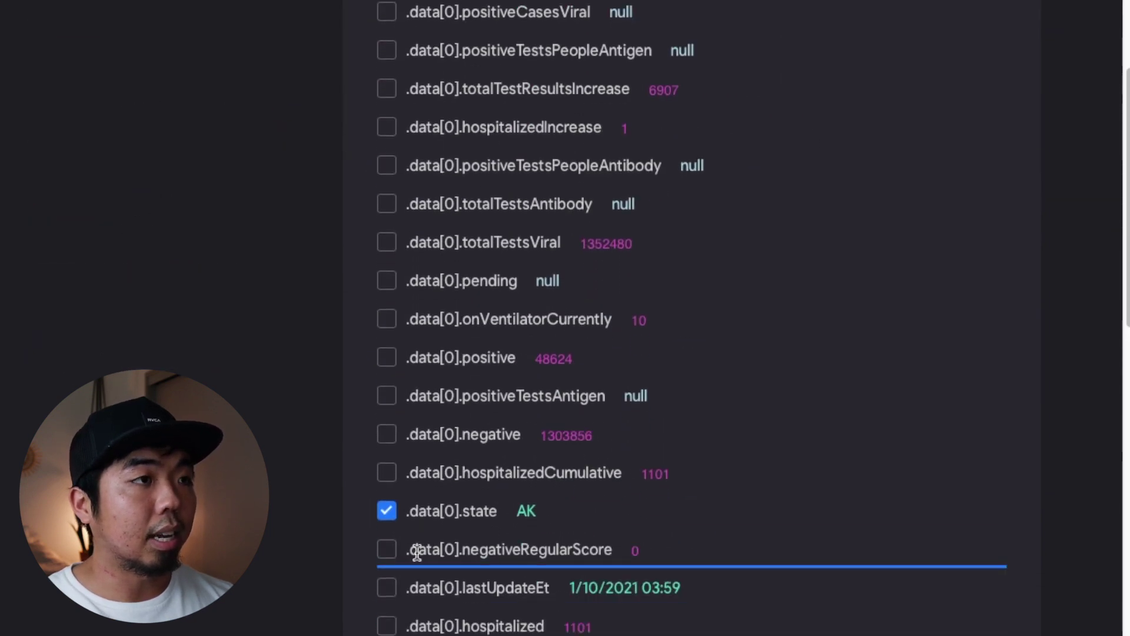
pyautogui.scroll(-1, 386, 471)
pyautogui.scroll(14, 538, 408)
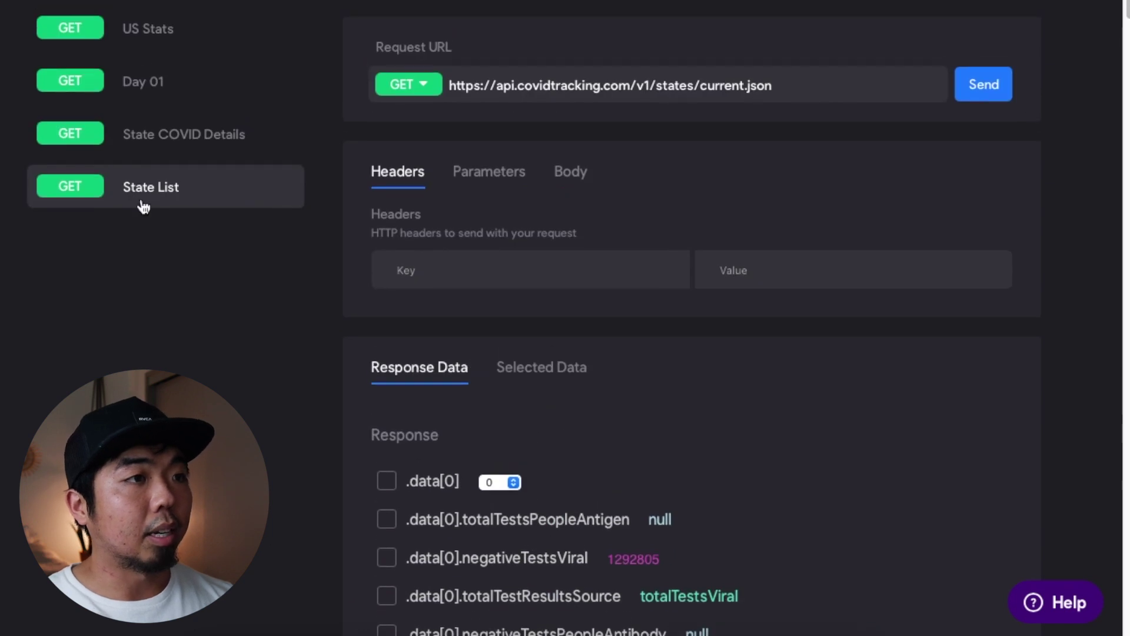
pyautogui.scroll(3, 466, 33)
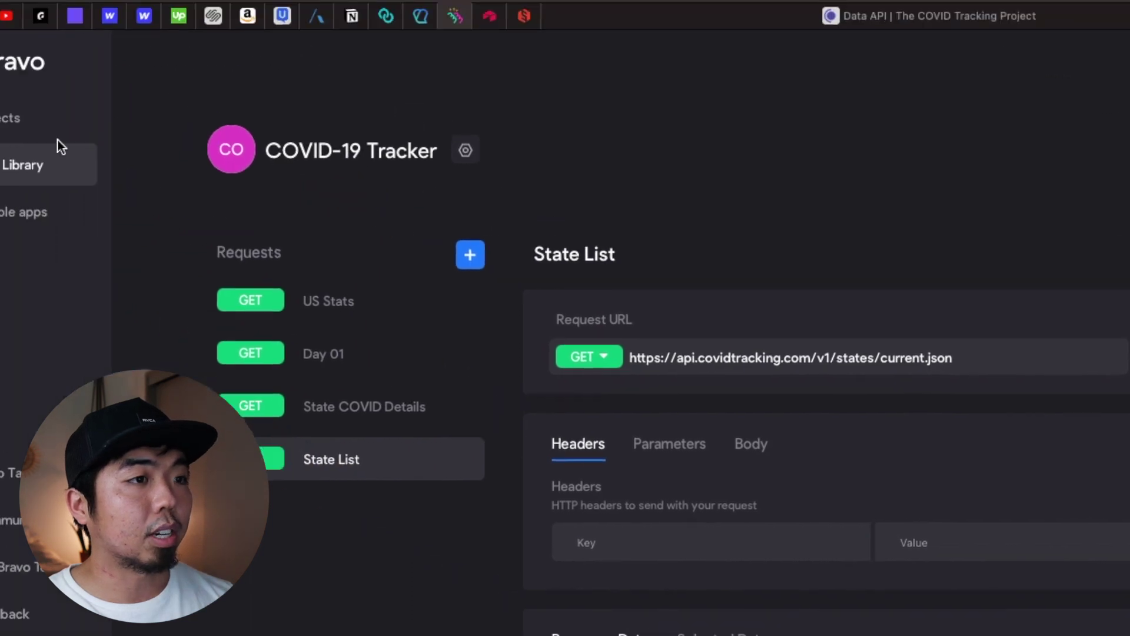
pyautogui.click(117, 175)
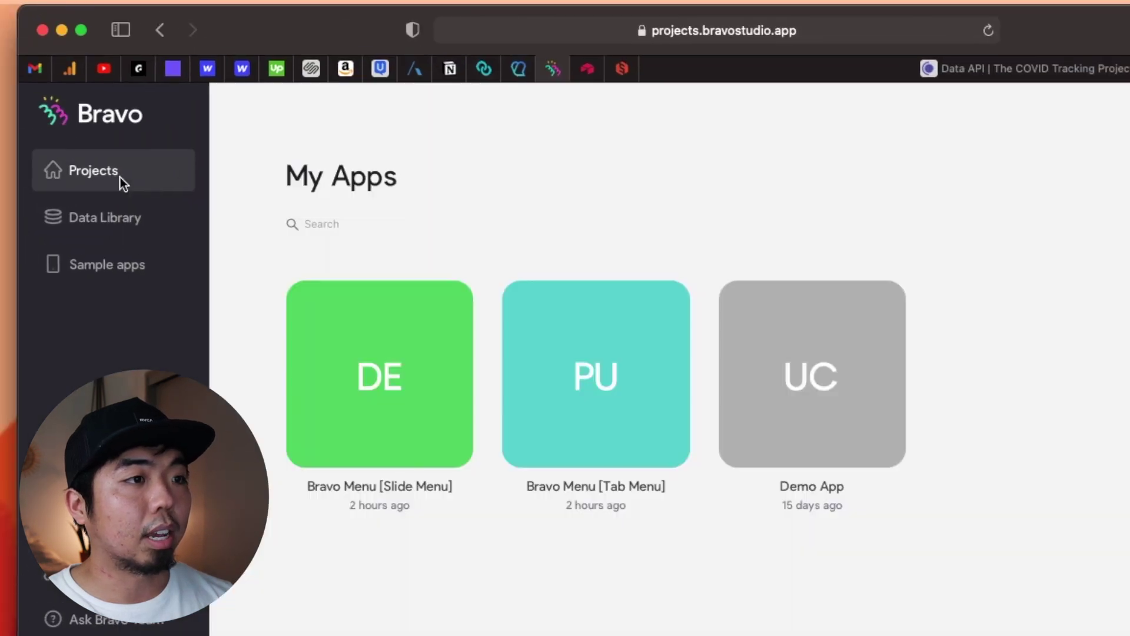
# - Bind Demo App's State Selector screen to COVID-19 Tracker's State List and expand State Selection
pyautogui.click(818, 380)
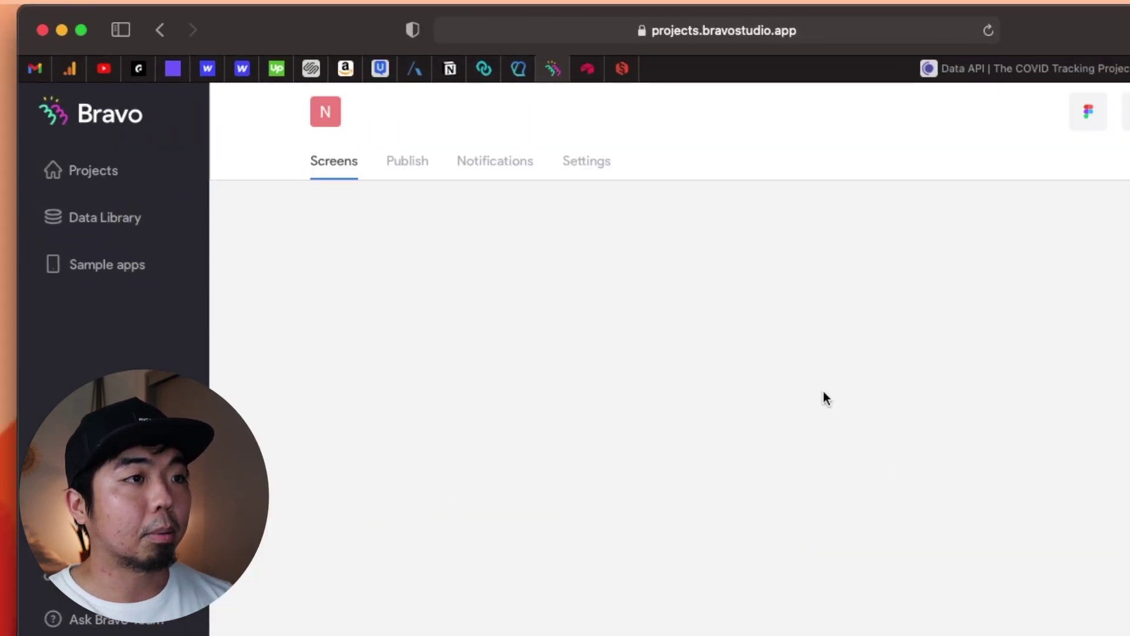
pyautogui.scroll(-5, 815, 499)
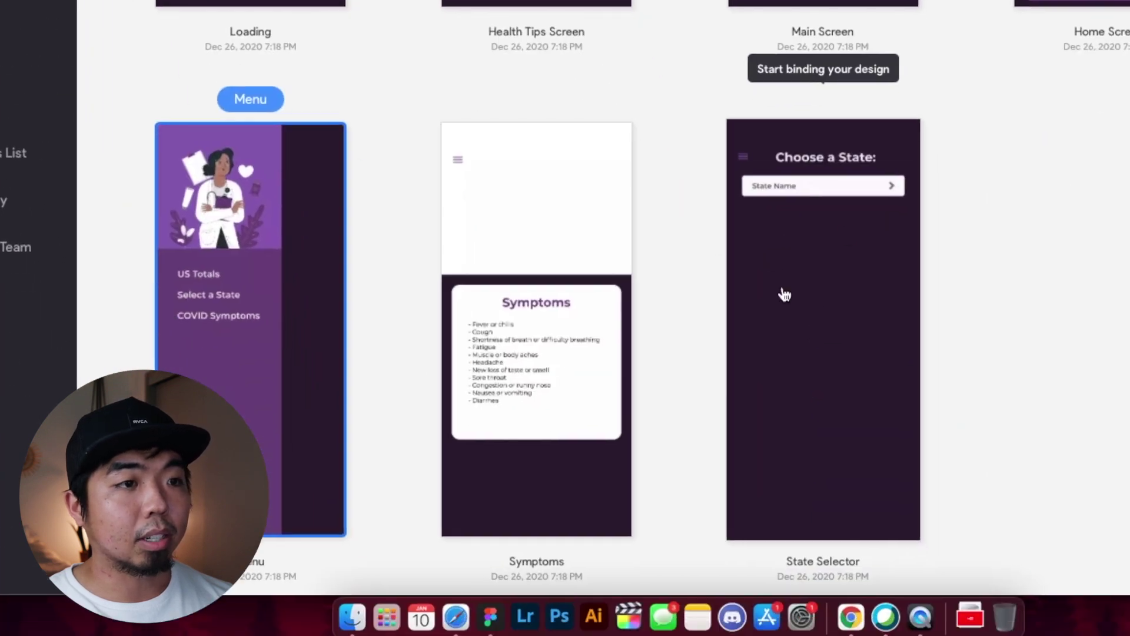
pyautogui.click(817, 213)
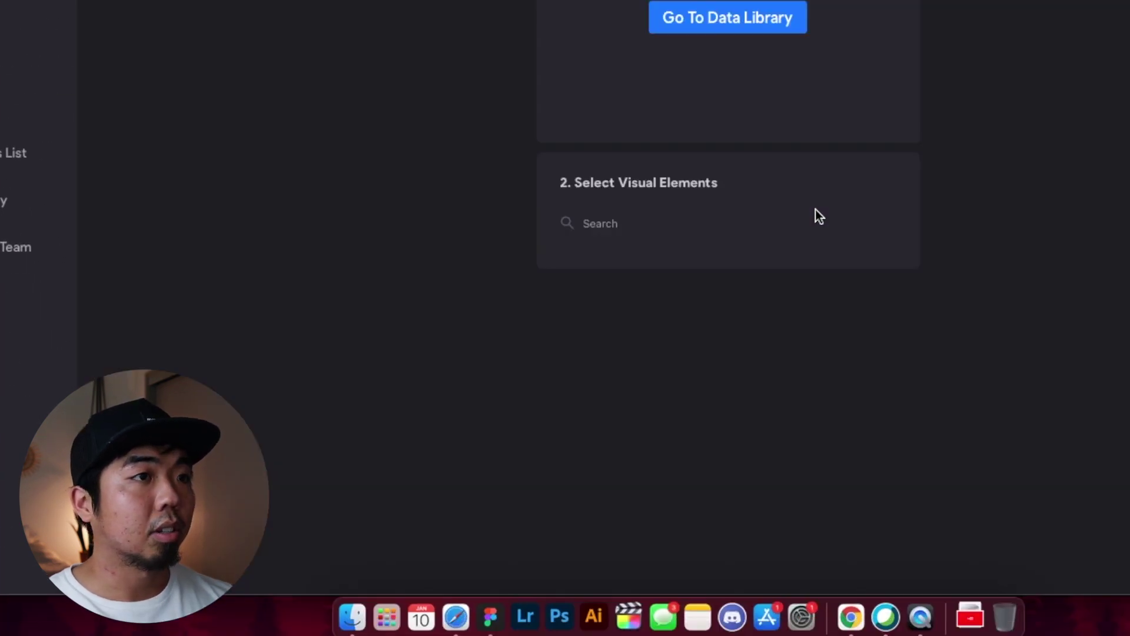
pyautogui.scroll(-3, 818, 213)
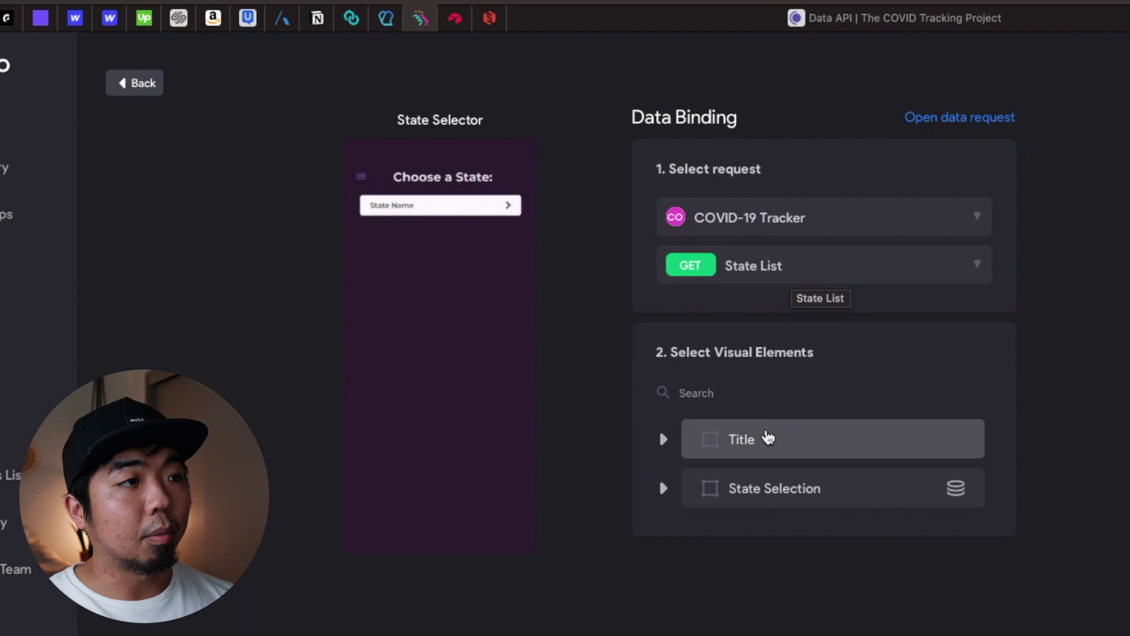
pyautogui.click(663, 488)
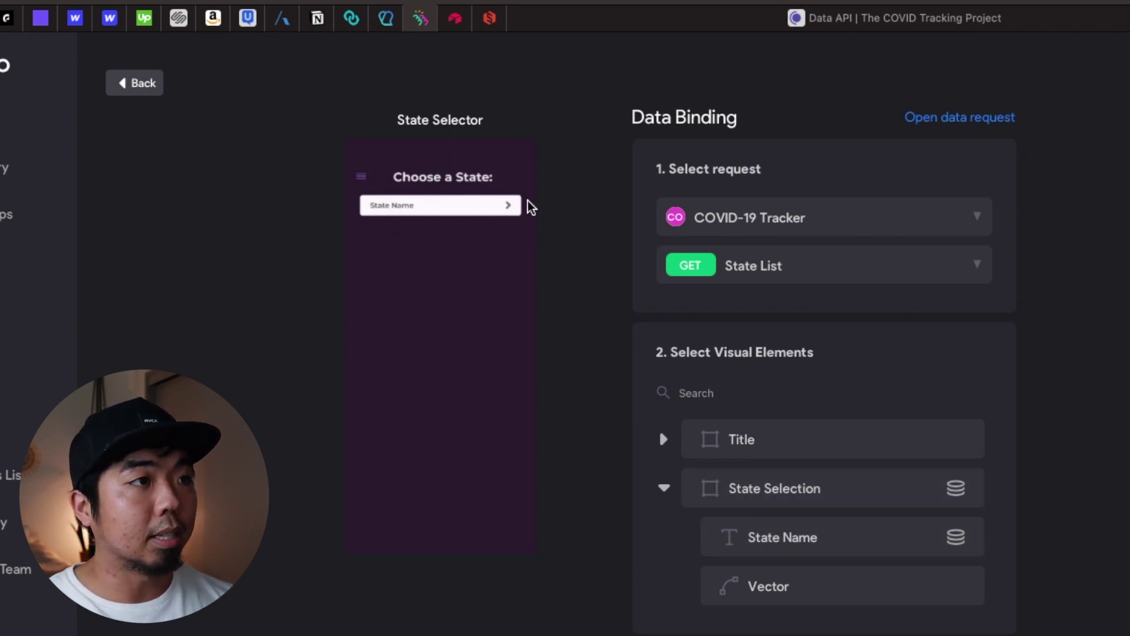
# - Bind the State Selection container to the State List's Data[] list
pyautogui.click(750, 493)
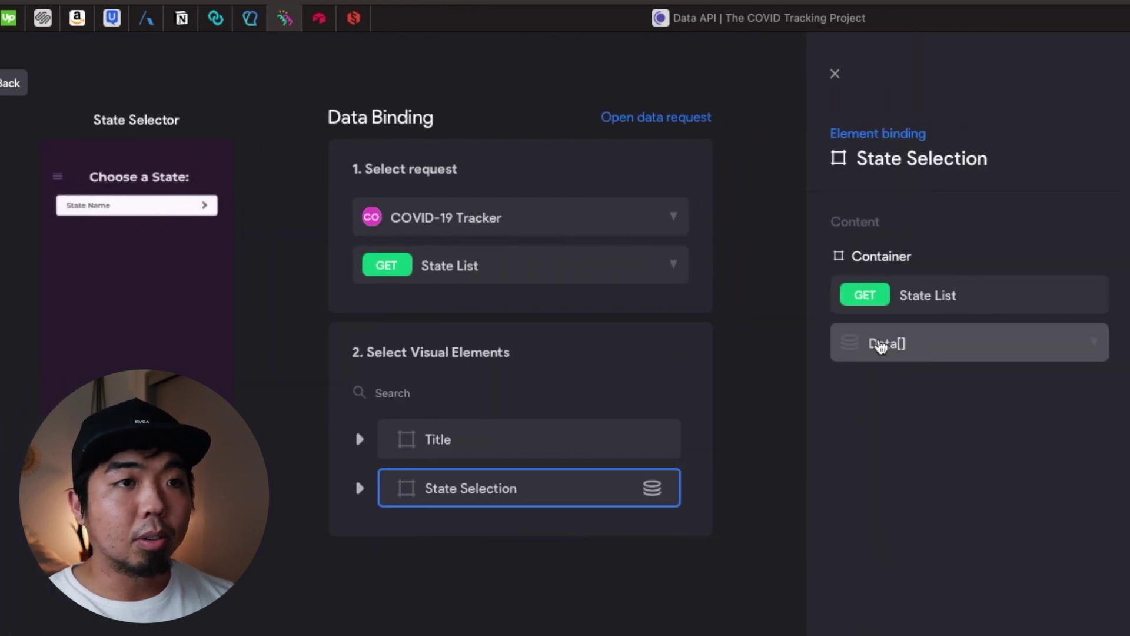
pyautogui.click(939, 345)
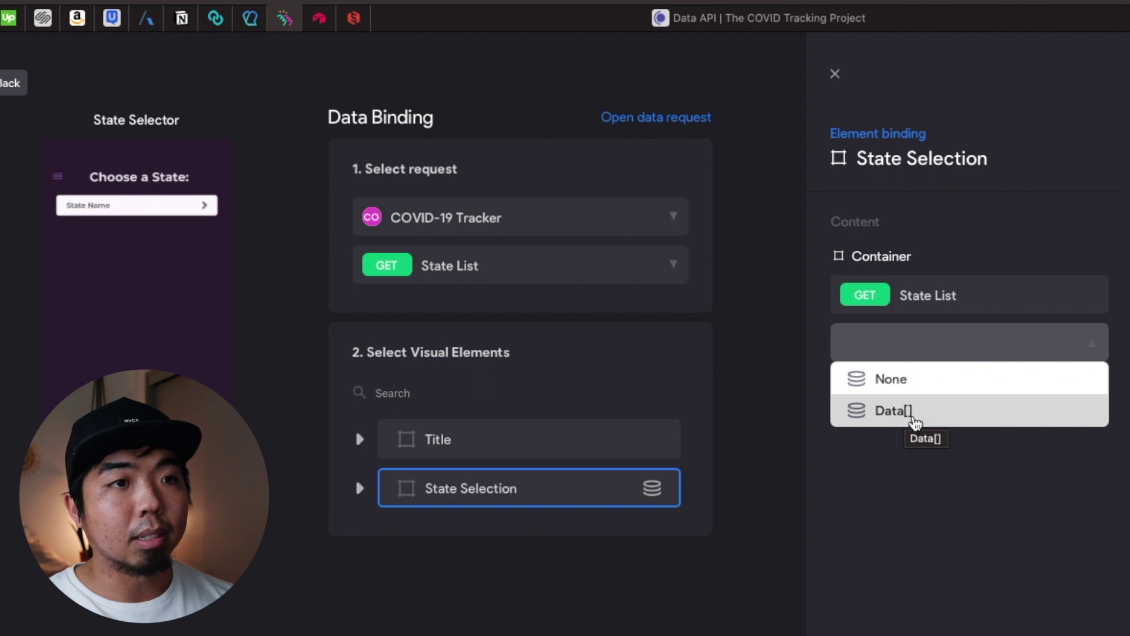
pyautogui.click(951, 416)
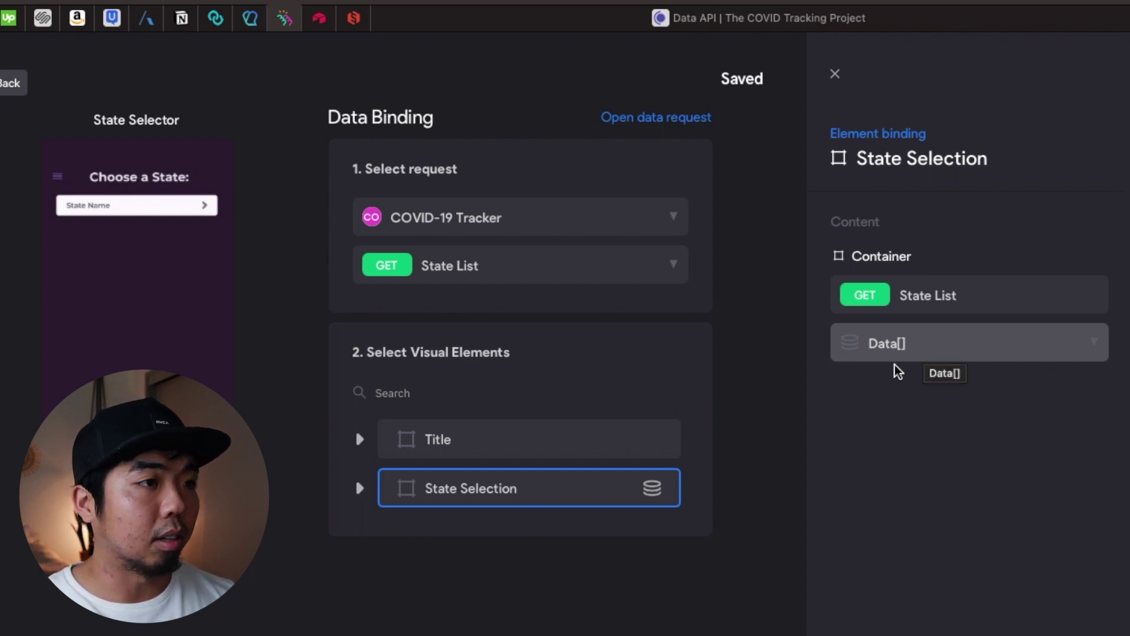
# - Bind the State Name text to the state field and reopen it to confirm
pyautogui.click(358, 492)
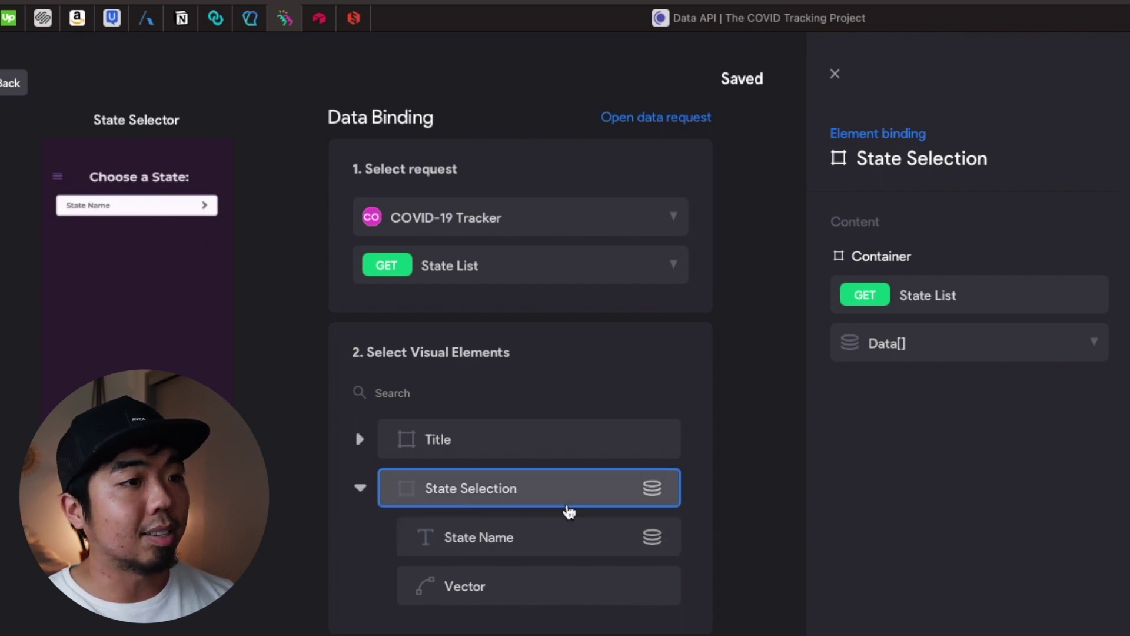
pyautogui.click(445, 541)
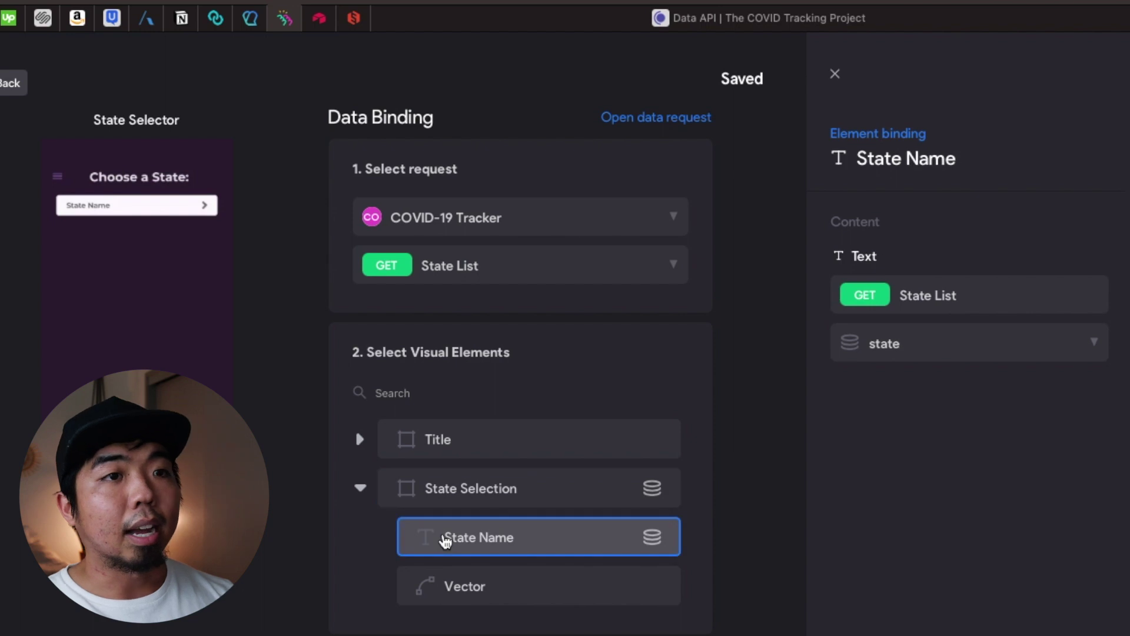
pyautogui.click(1000, 344)
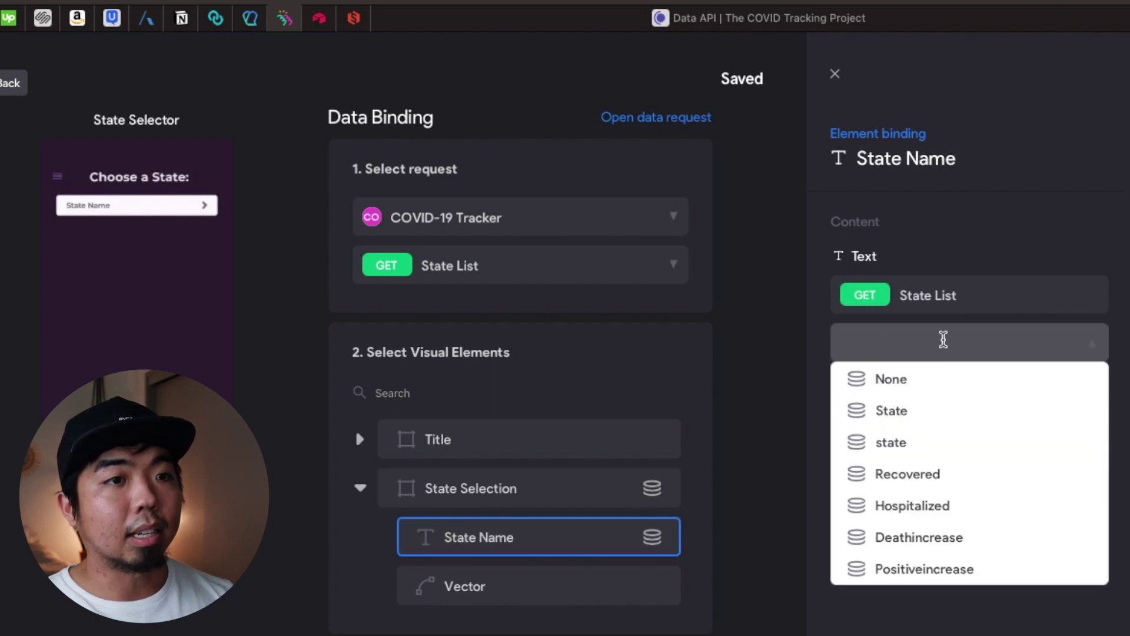
pyautogui.click(914, 458)
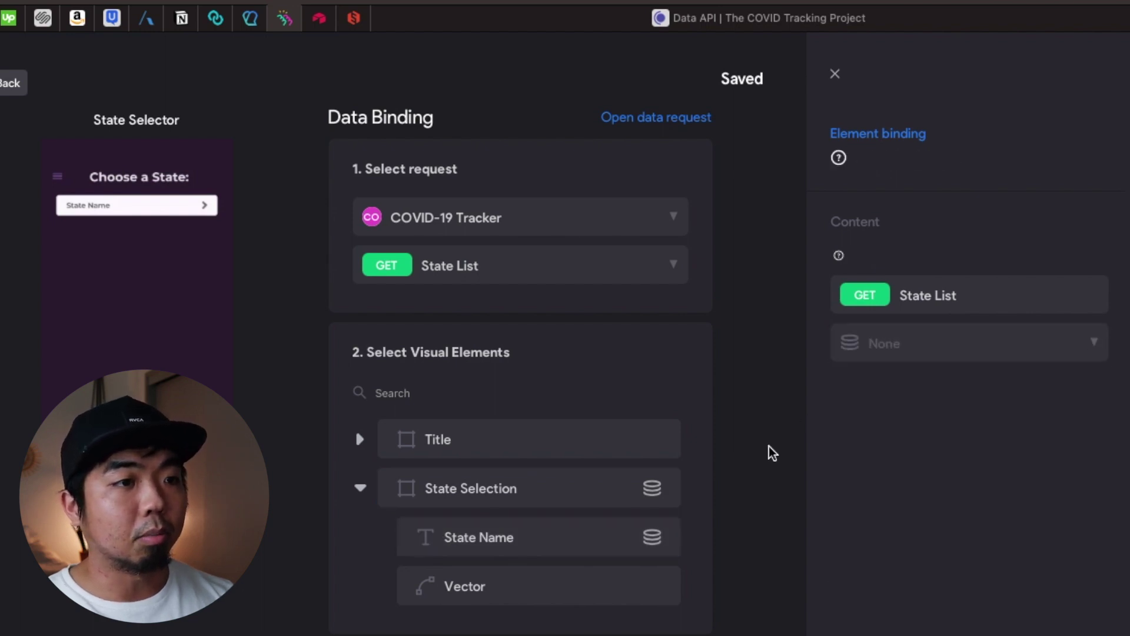
pyautogui.click(770, 449)
pyautogui.click(725, 550)
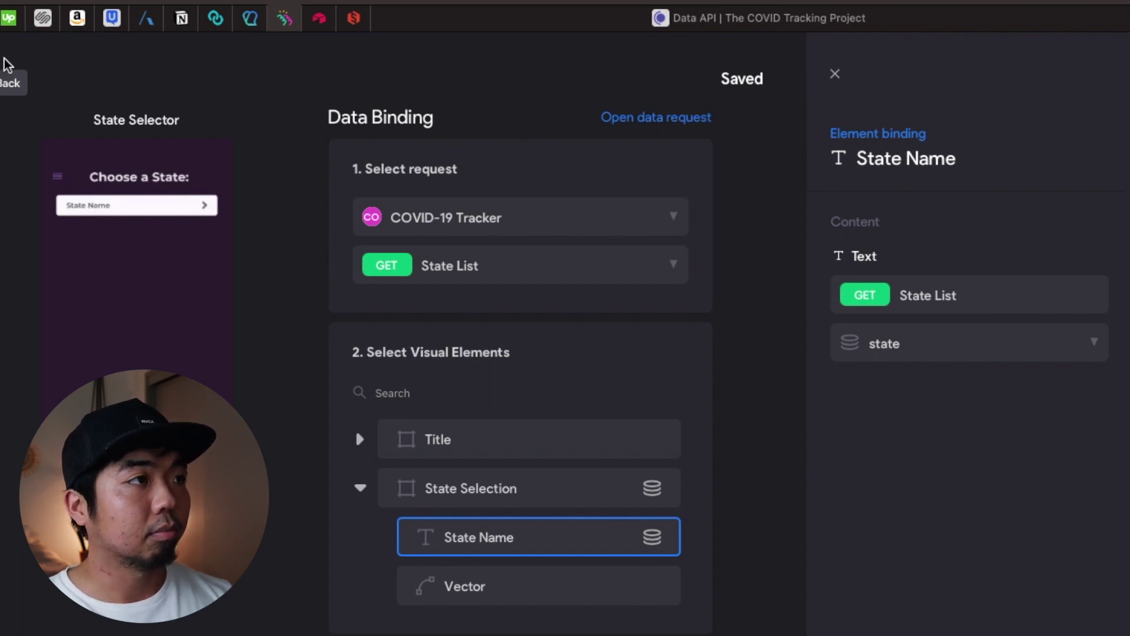
# - Leave State Selector binding for the Demo App's screens overview and scroll through the screens
pyautogui.click(9, 85)
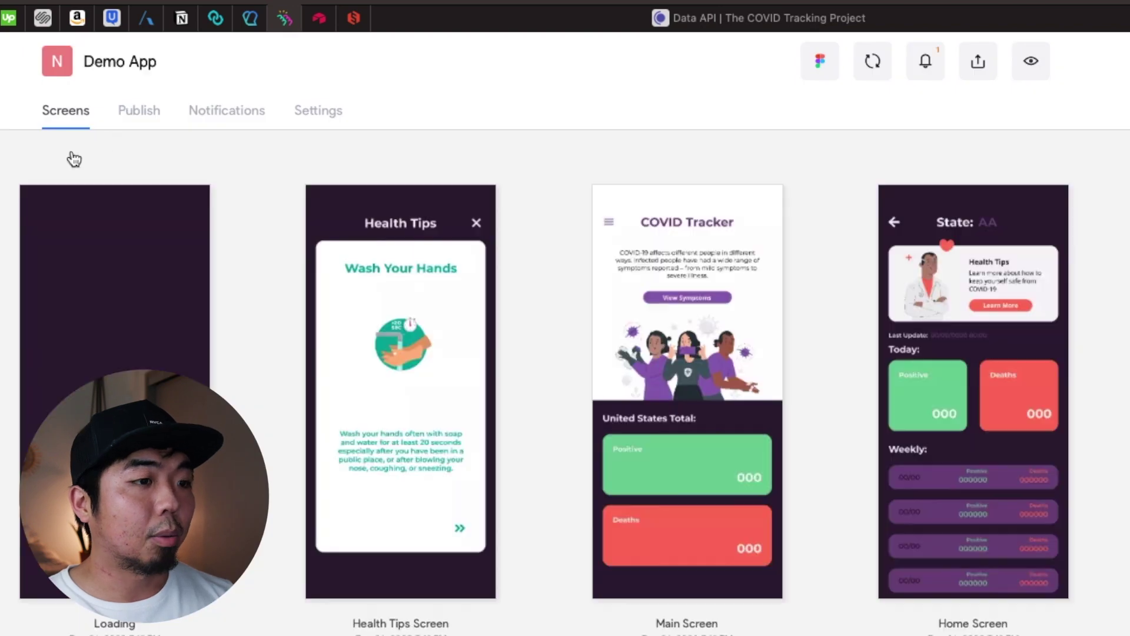
pyautogui.scroll(-5, 355, 557)
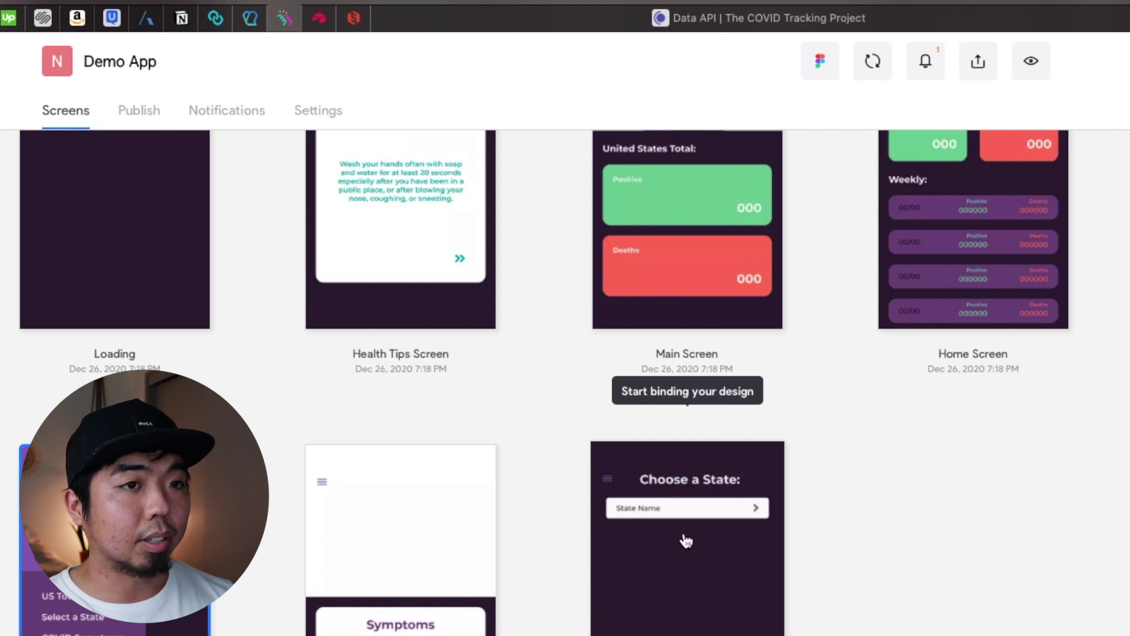
pyautogui.scroll(3, 687, 471)
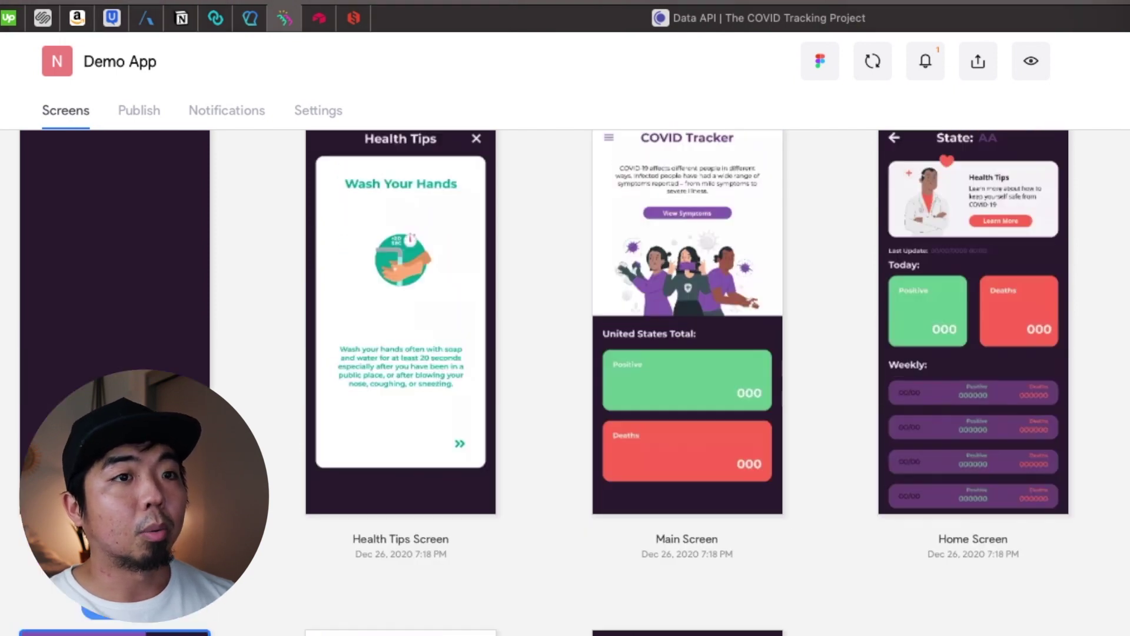
pyautogui.scroll(1, 785, 608)
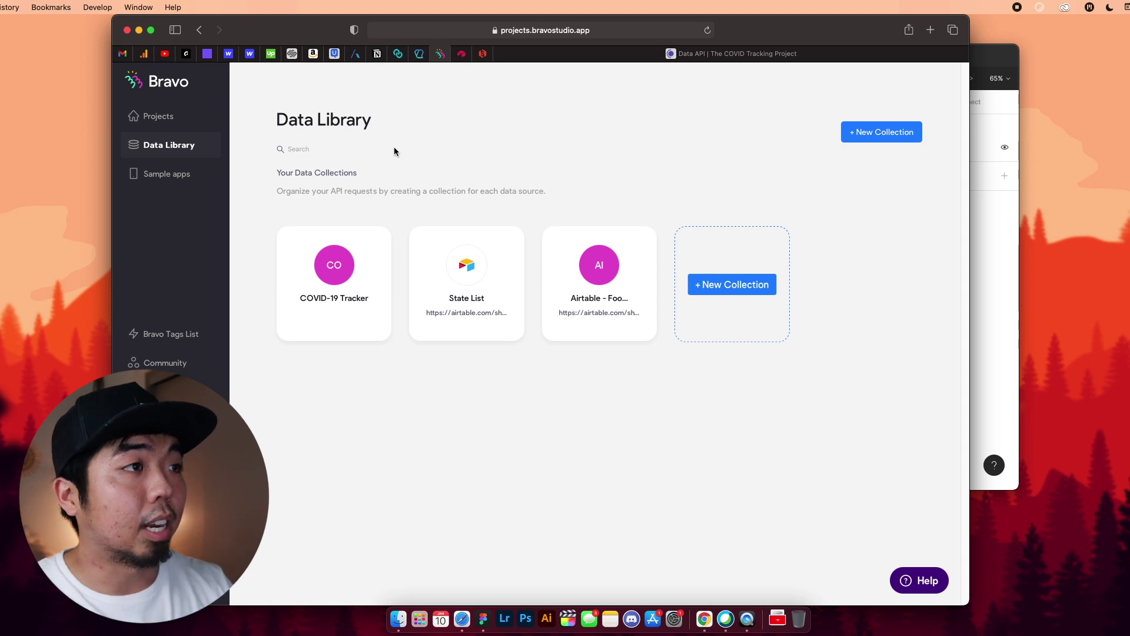
# - Open the Day 01 request, inspect its ${state} URL tag, and show its state parameter (al)
pyautogui.click(328, 277)
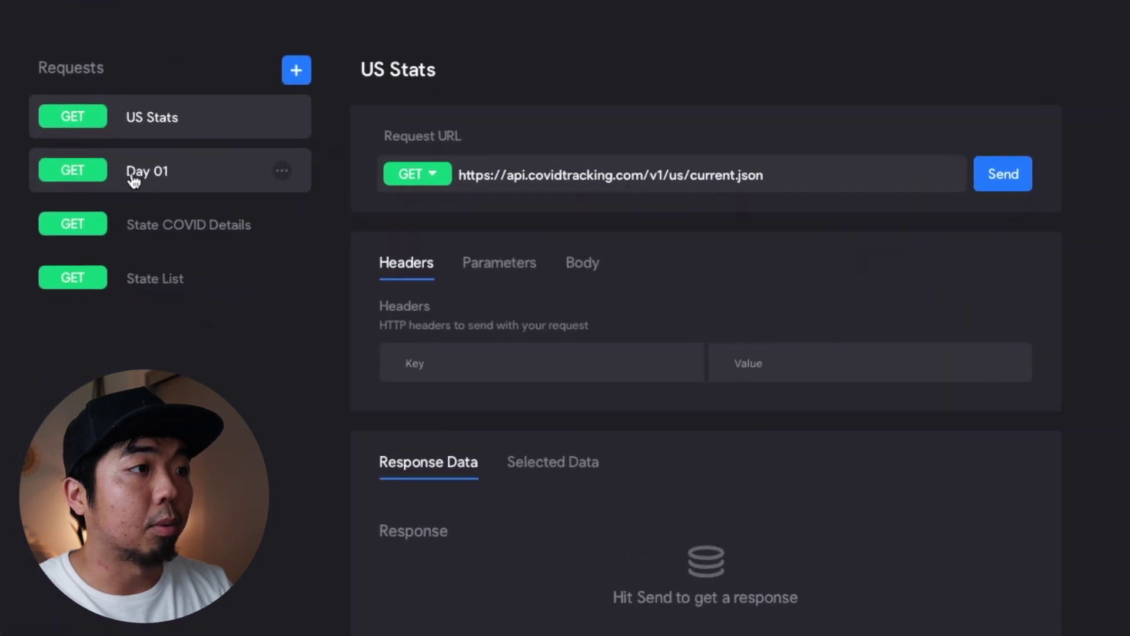
pyautogui.click(121, 184)
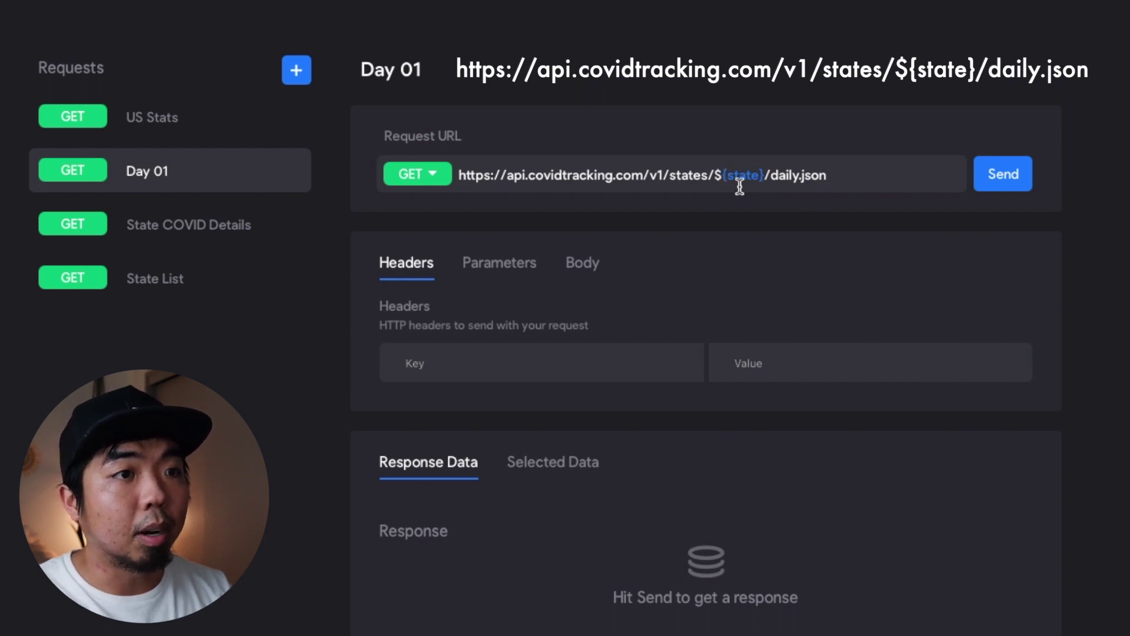
pyautogui.moveTo(722, 175); pyautogui.dragTo(767, 180)
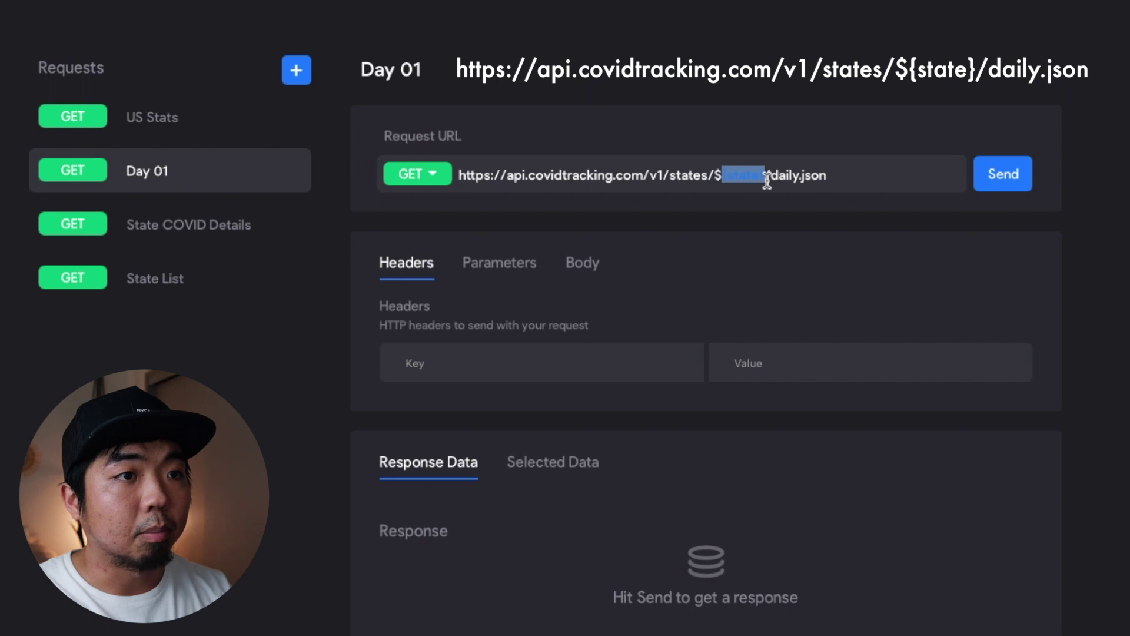
pyautogui.press('End')
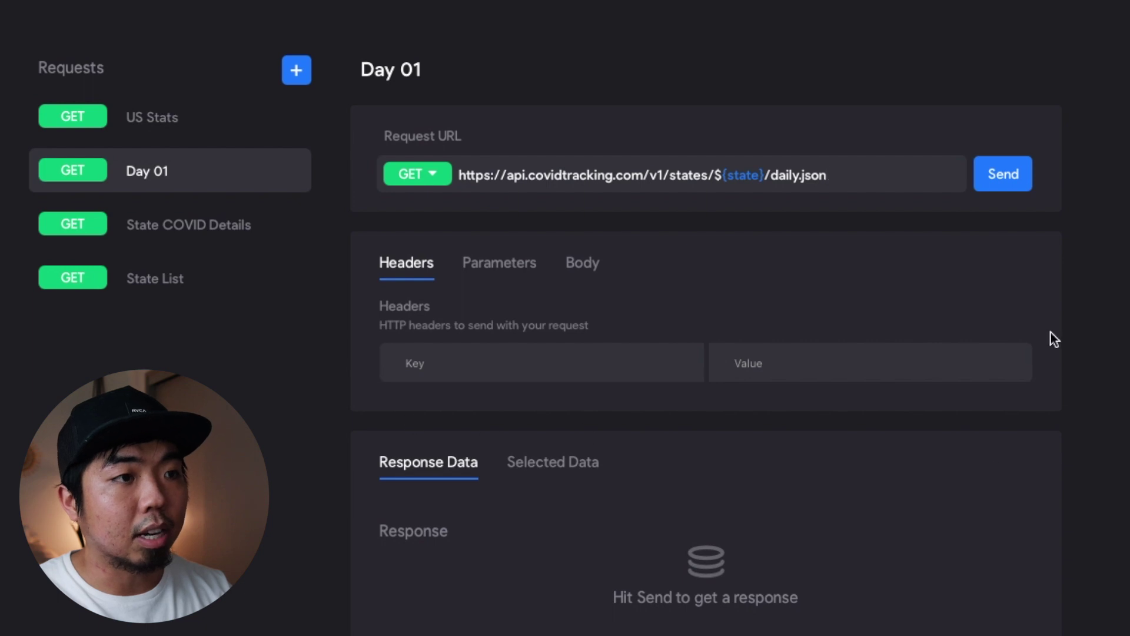
pyautogui.click(503, 263)
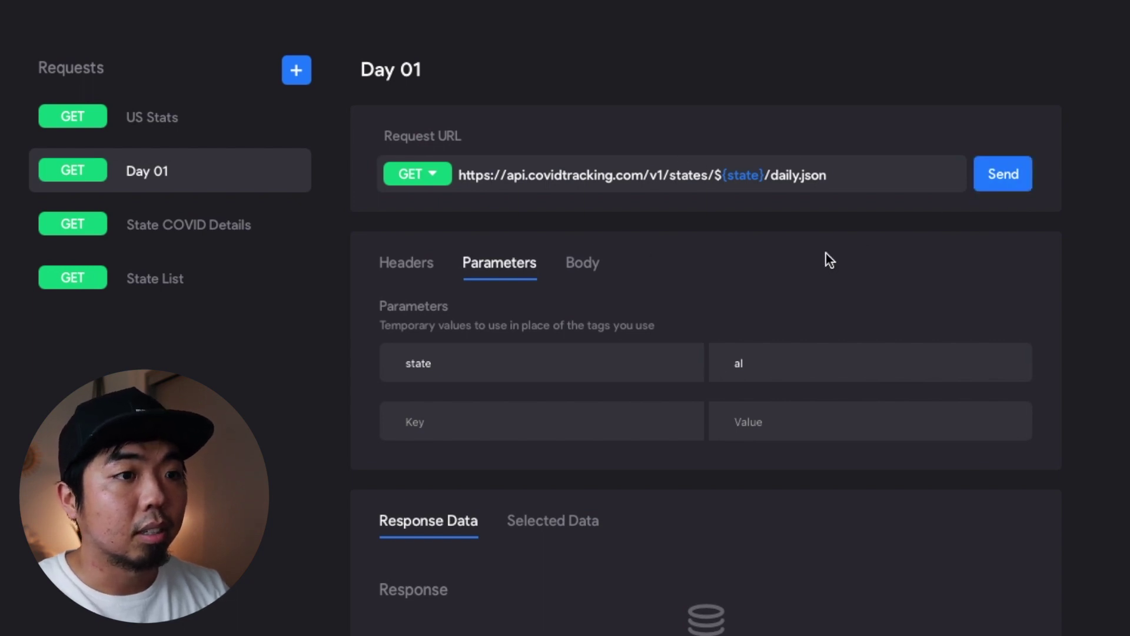
# - Scroll Day 01's Response Data to review deathIncrease, state, lastUpdateEt and positiveIncrease selections
pyautogui.scroll(-6, 794, 320)
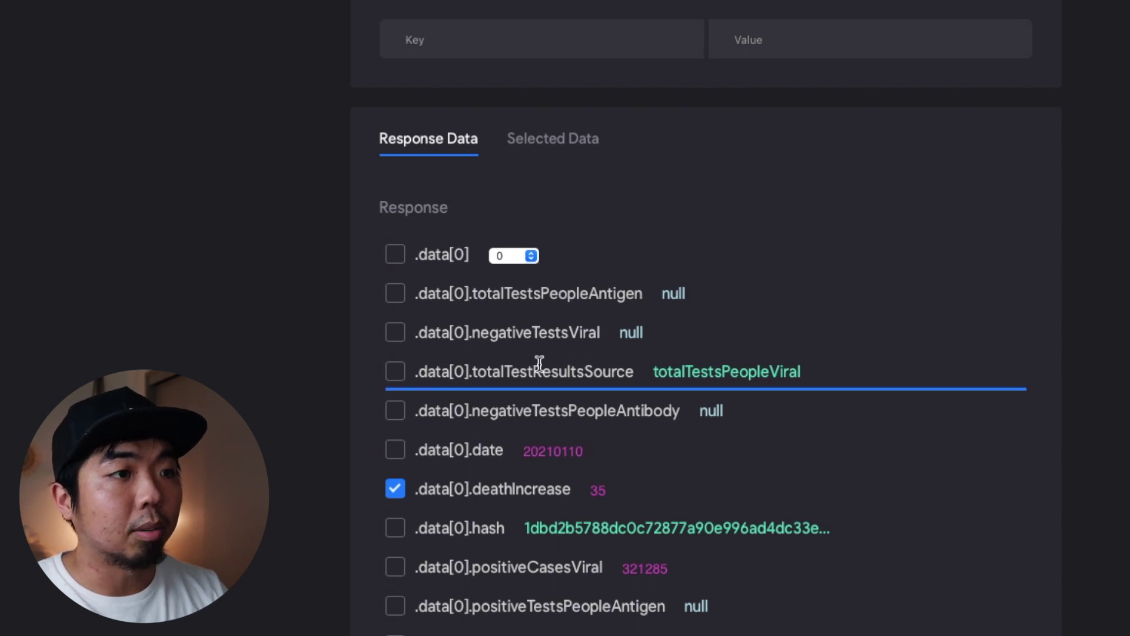
pyautogui.scroll(-2, 539, 364)
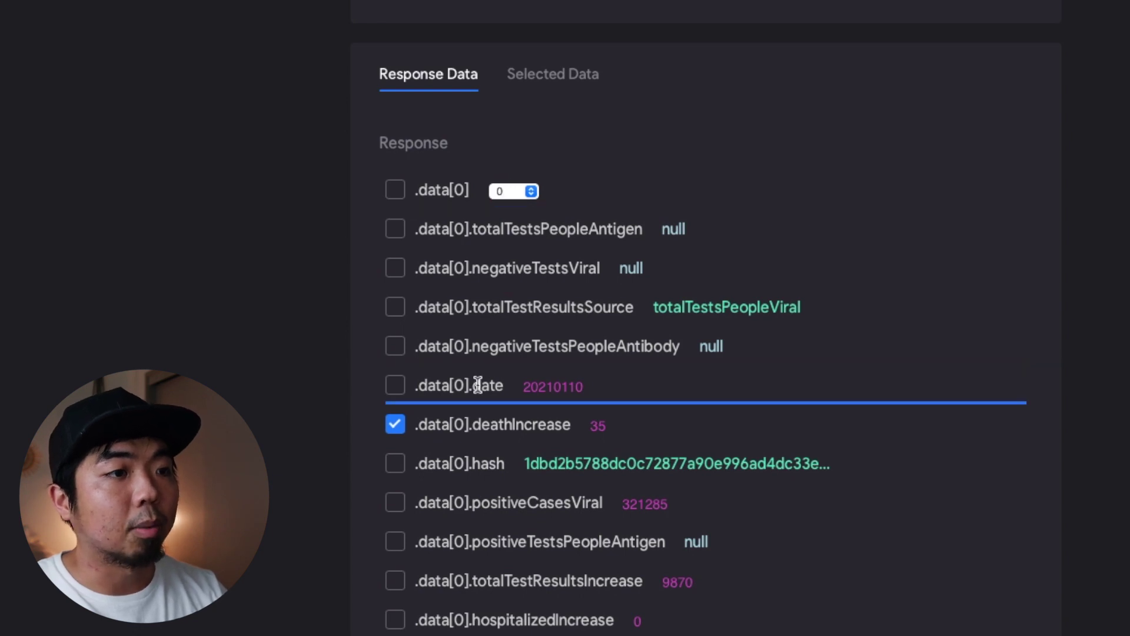
pyautogui.scroll(-3, 476, 396)
pyautogui.scroll(-8, 467, 159)
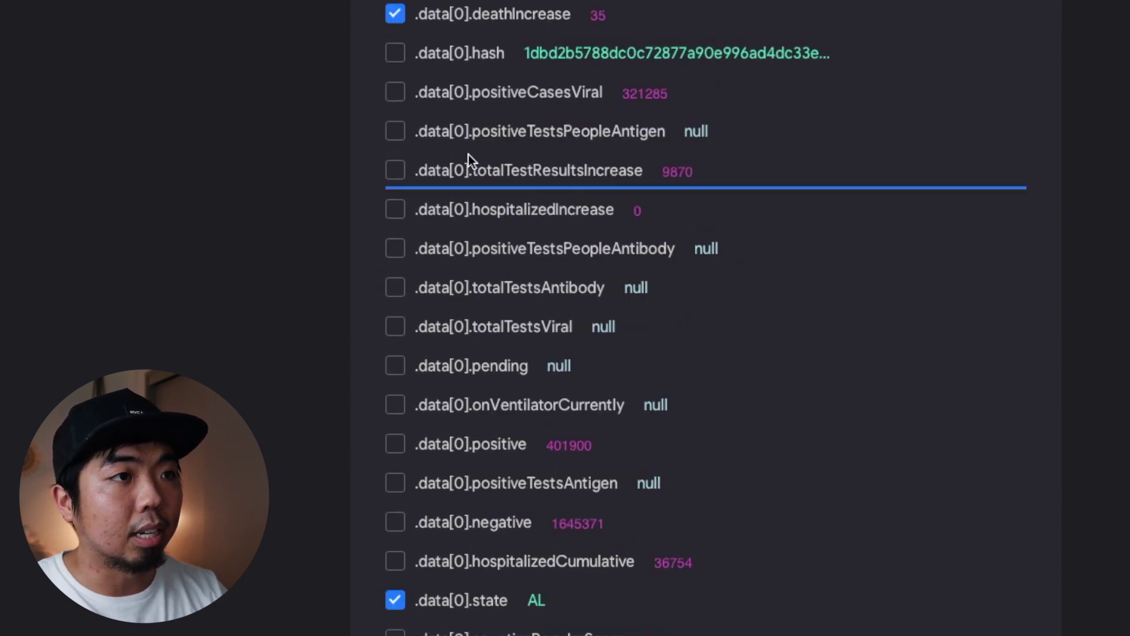
pyautogui.scroll(-2, 467, 517)
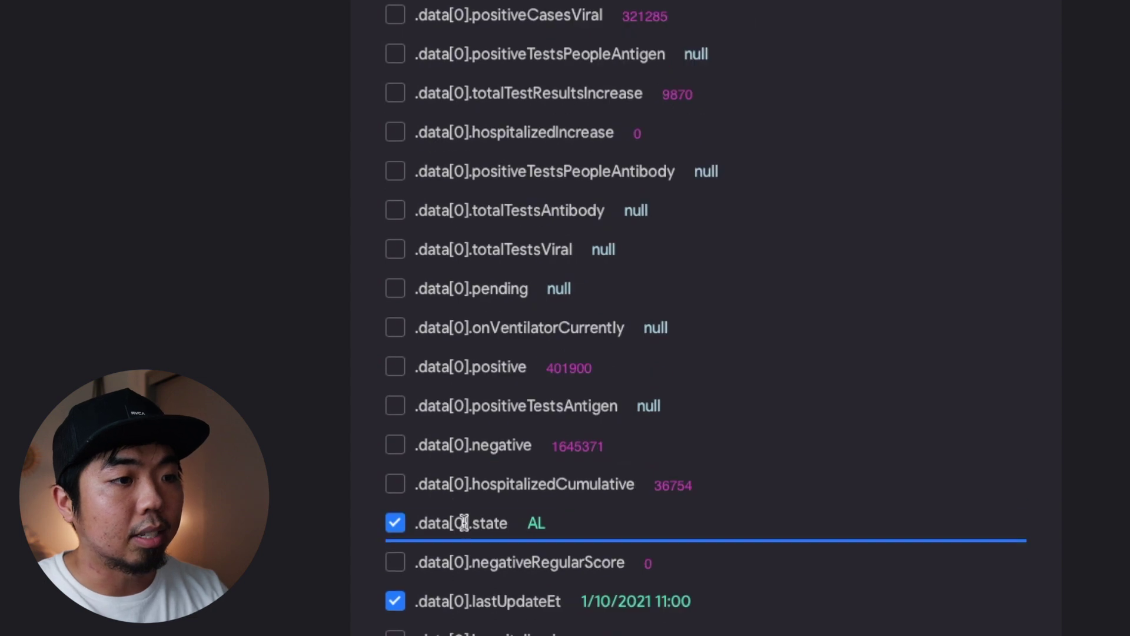
pyautogui.scroll(-2, 462, 524)
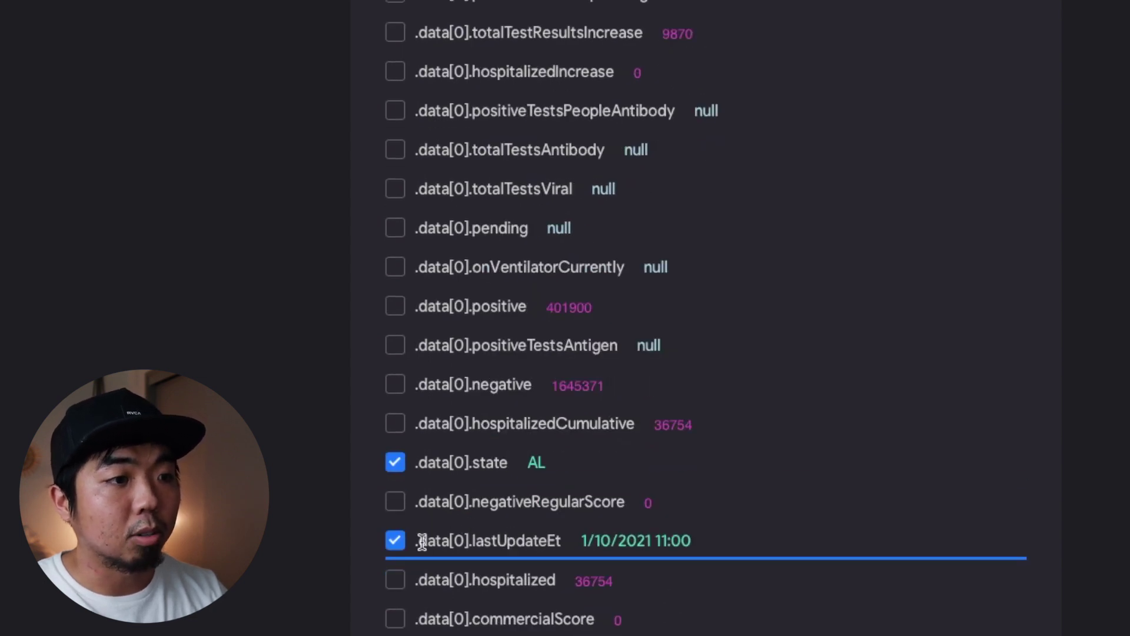
pyautogui.scroll(-13, 567, 539)
pyautogui.scroll(-9, 567, 538)
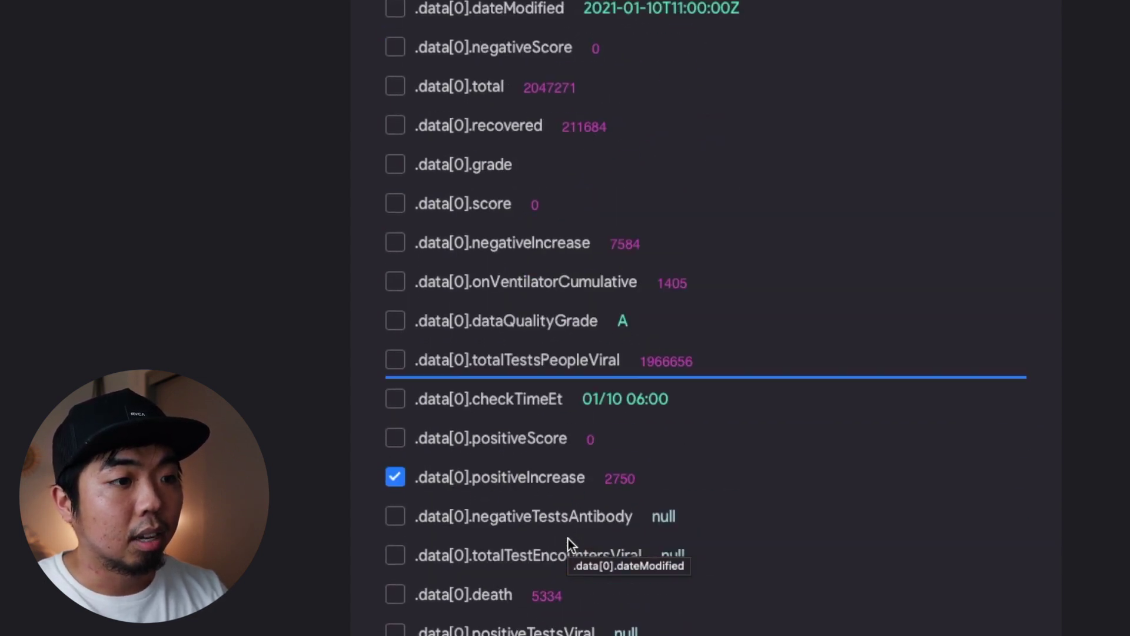
pyautogui.scroll(5, 551, 493)
pyautogui.scroll(20, 546, 493)
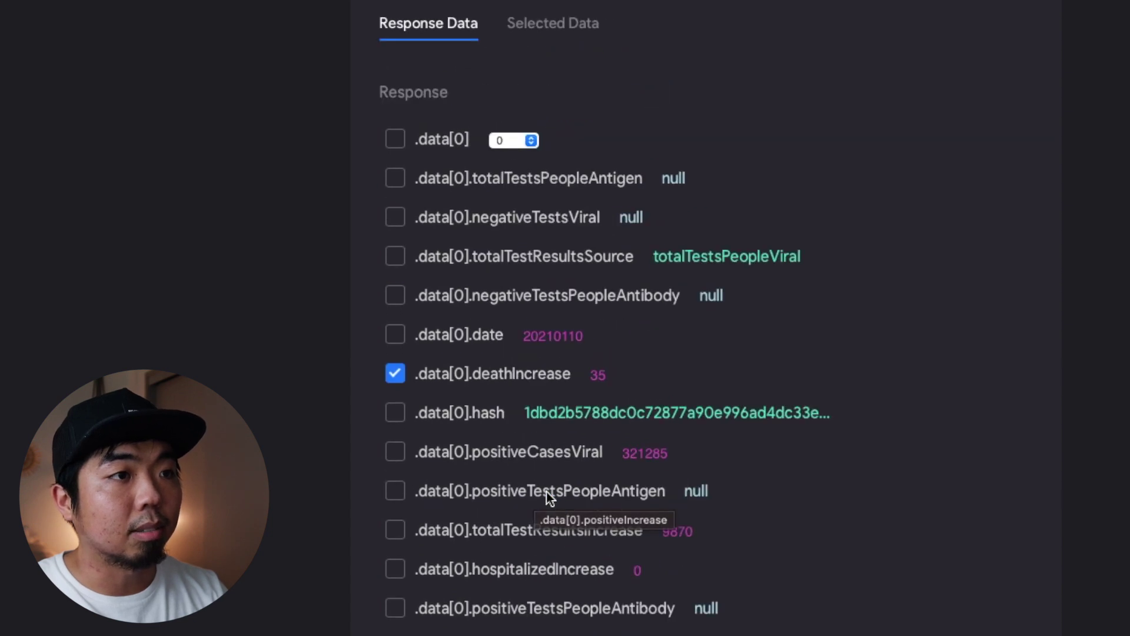
pyautogui.scroll(-5, 558, 449)
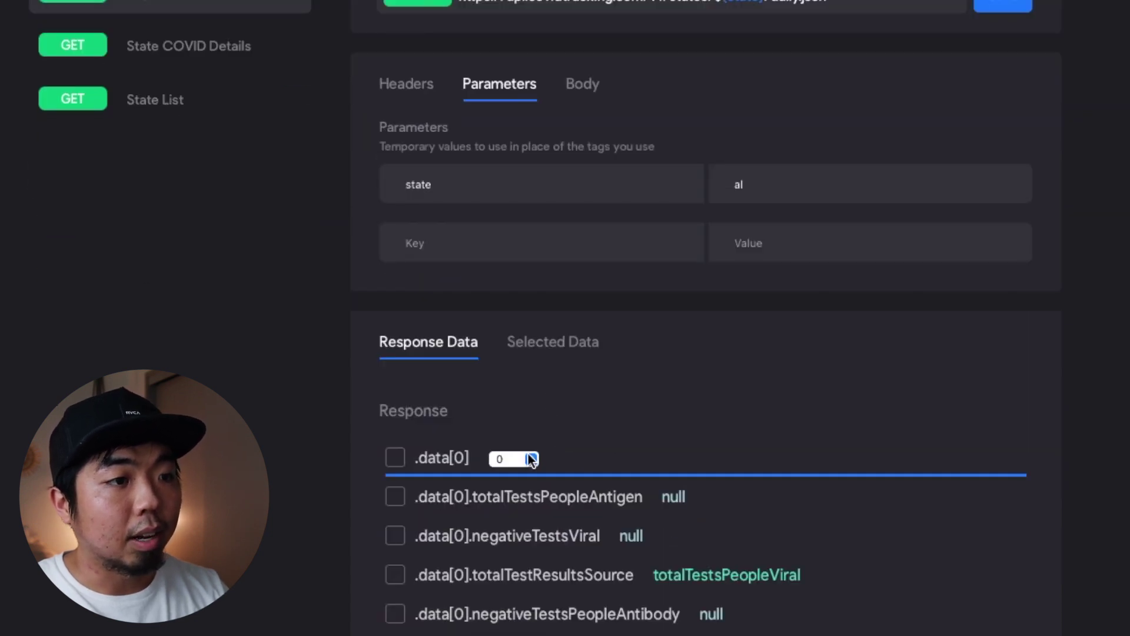
# - Switch the Day 01 response view to record 1 and scroll through its fields
pyautogui.click(532, 459)
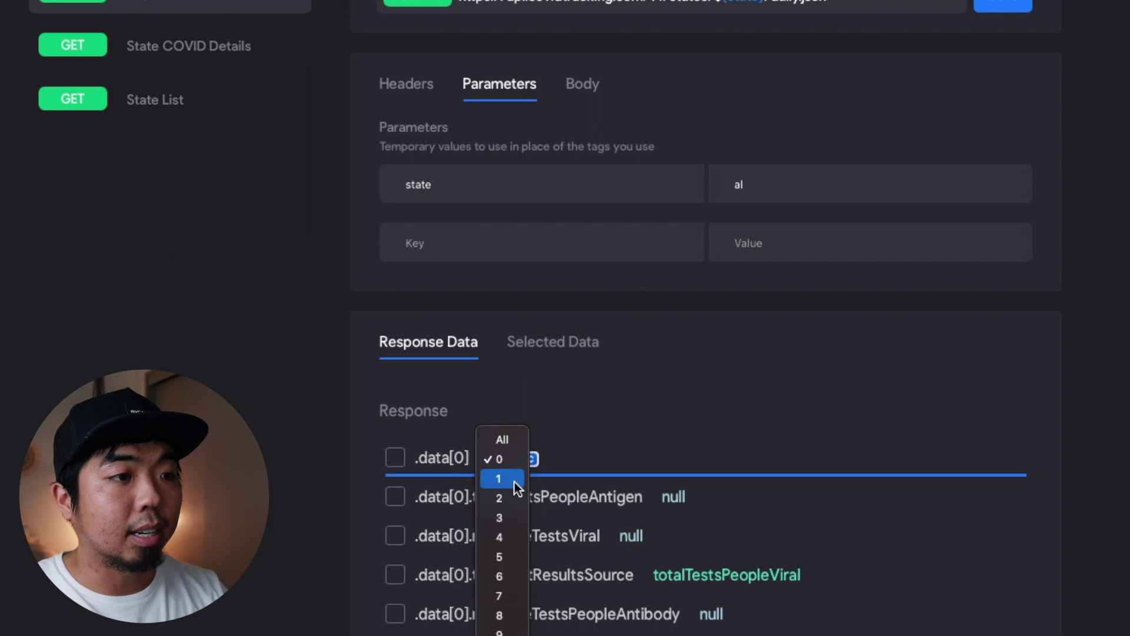
pyautogui.click(514, 480)
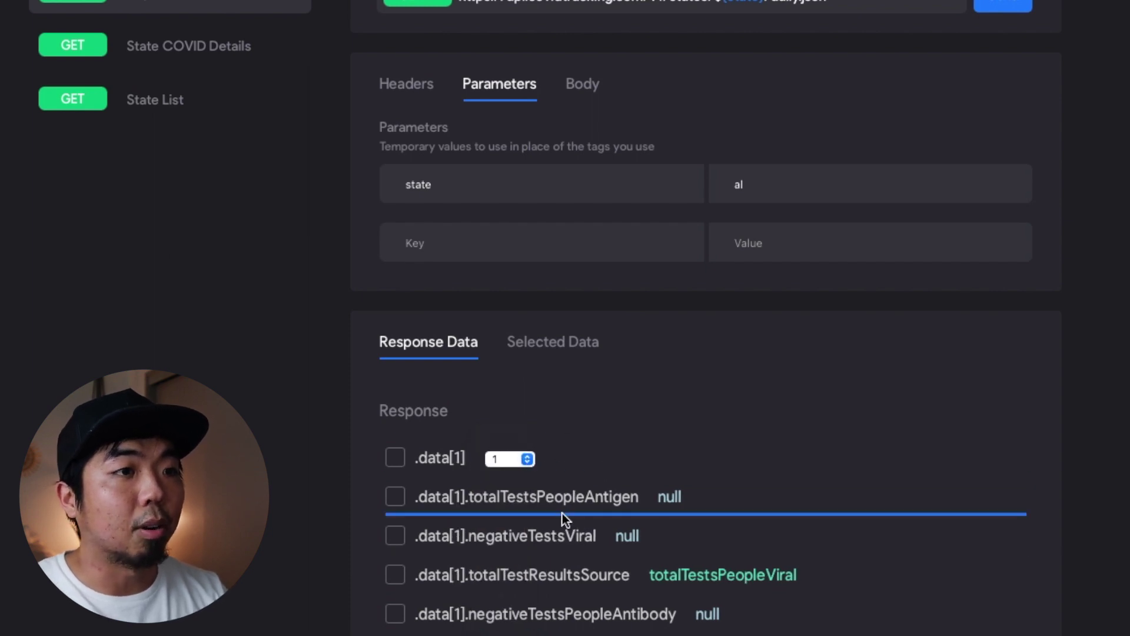
pyautogui.scroll(-1, 457, 482)
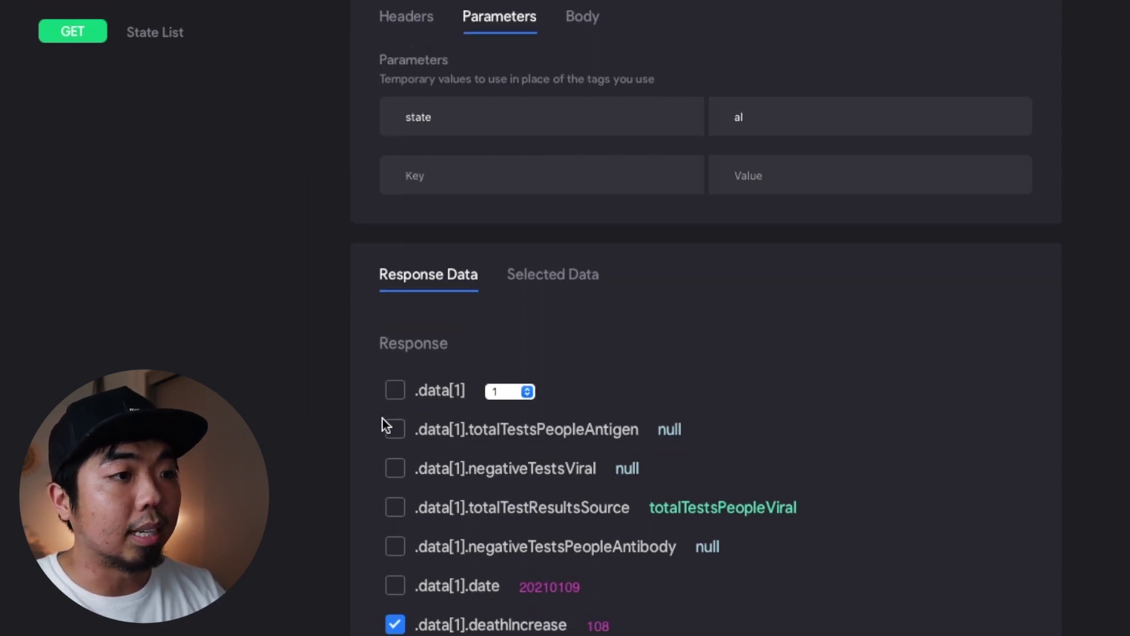
pyautogui.scroll(-2, 372, 415)
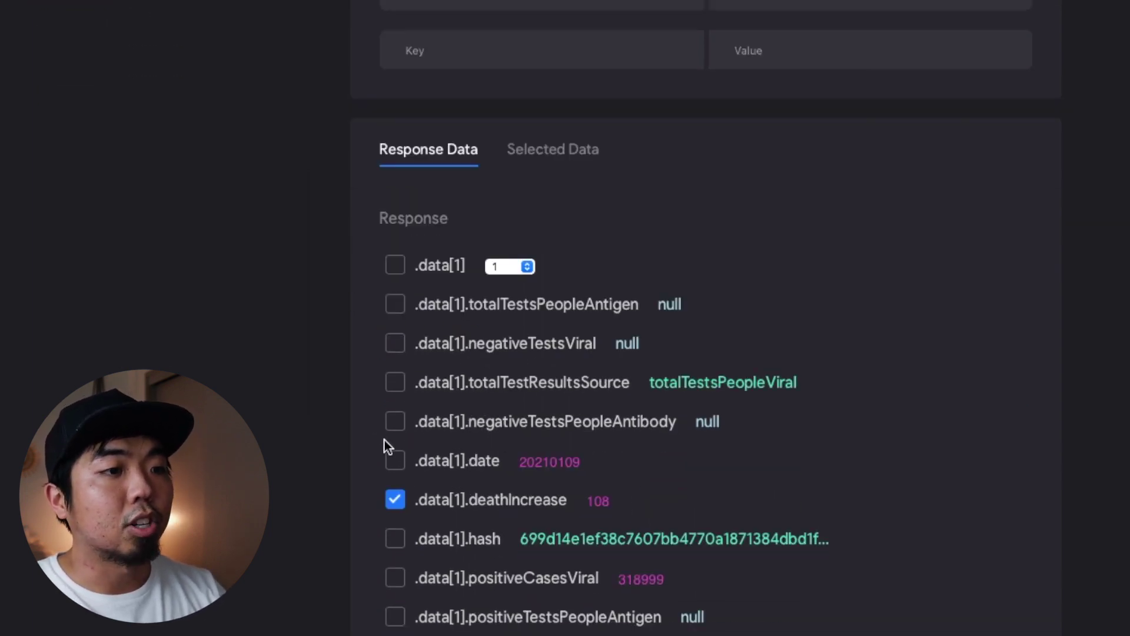
pyautogui.scroll(-4, 389, 486)
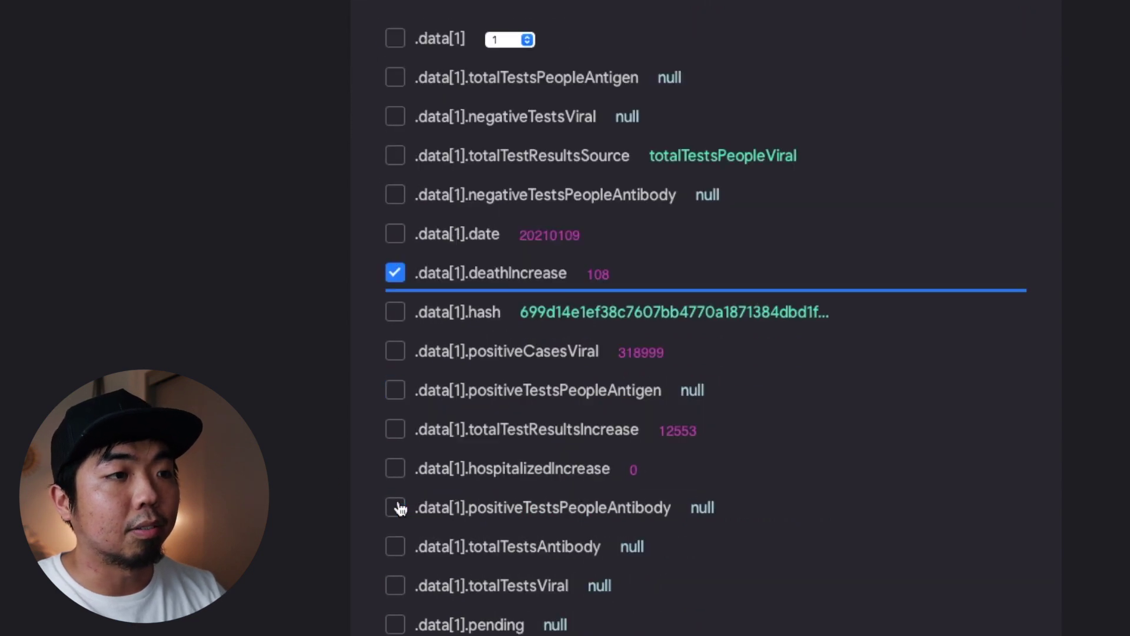
pyautogui.scroll(-20, 398, 275)
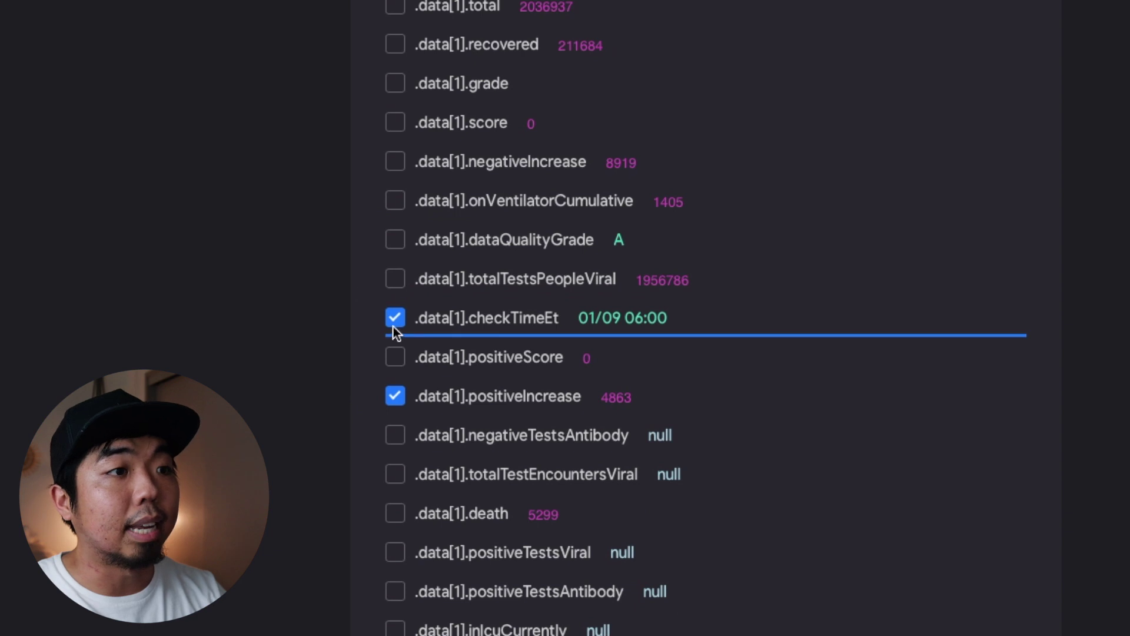
pyautogui.scroll(20, 598, 331)
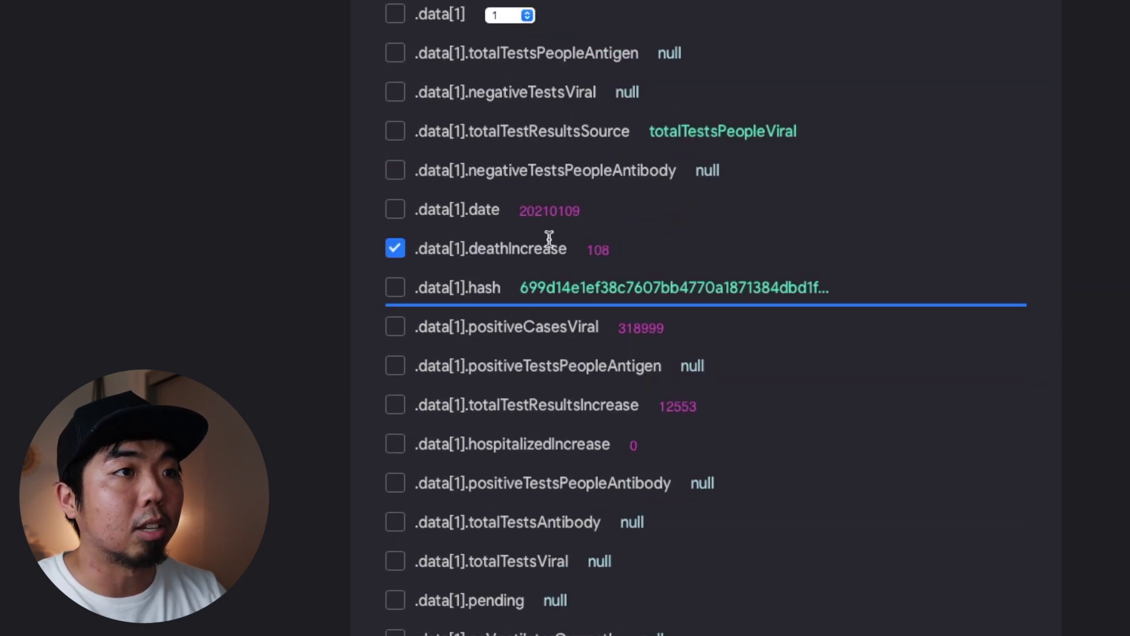
# - Change the response record index to .data[2] and scroll back to the top
pyautogui.click(524, 16)
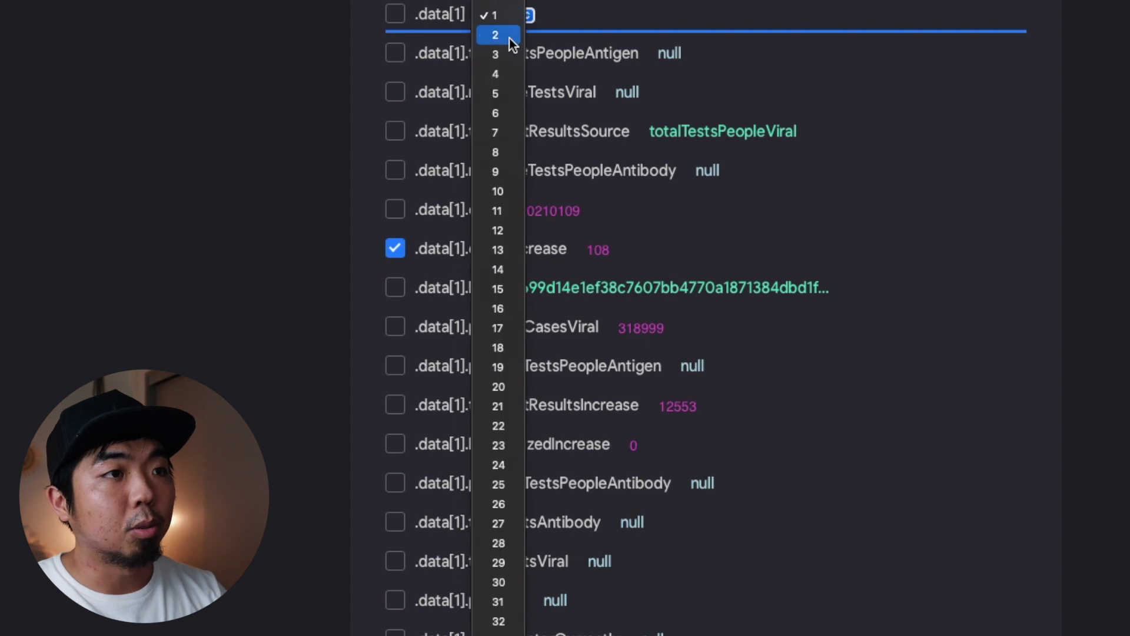
pyautogui.click(510, 37)
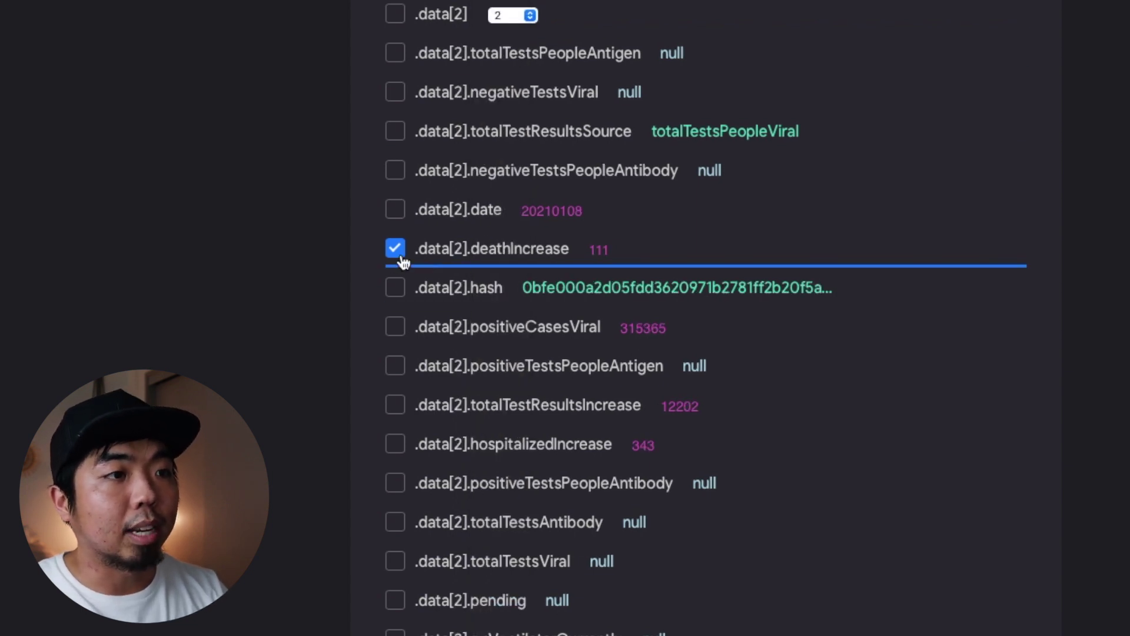
pyautogui.click(538, 15)
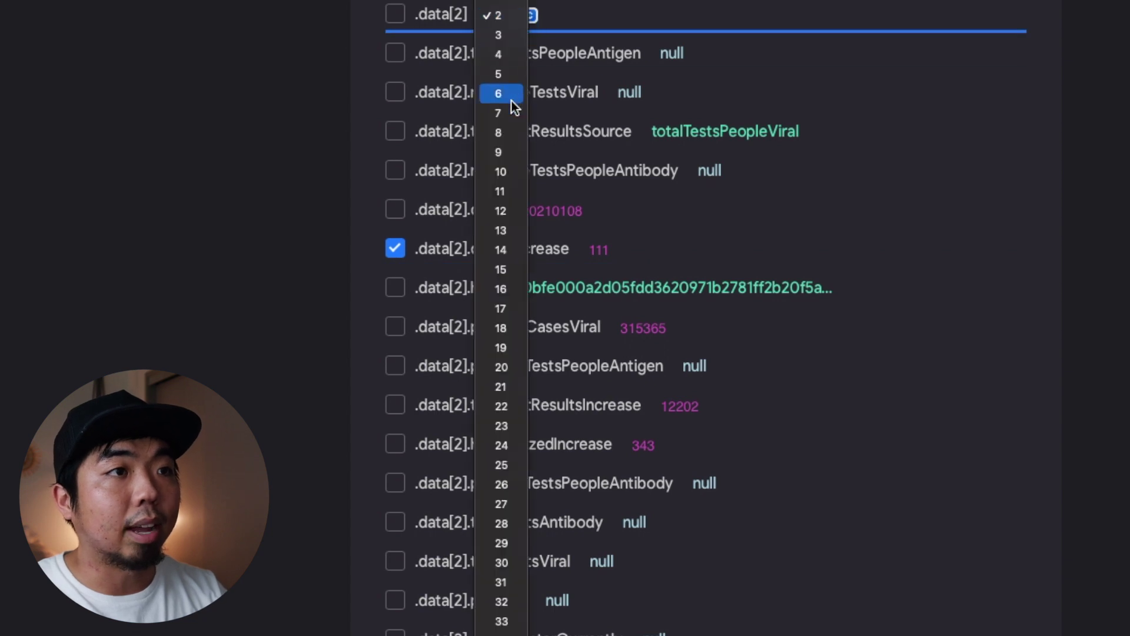
pyautogui.click(570, 8)
pyautogui.scroll(3, 530, 24)
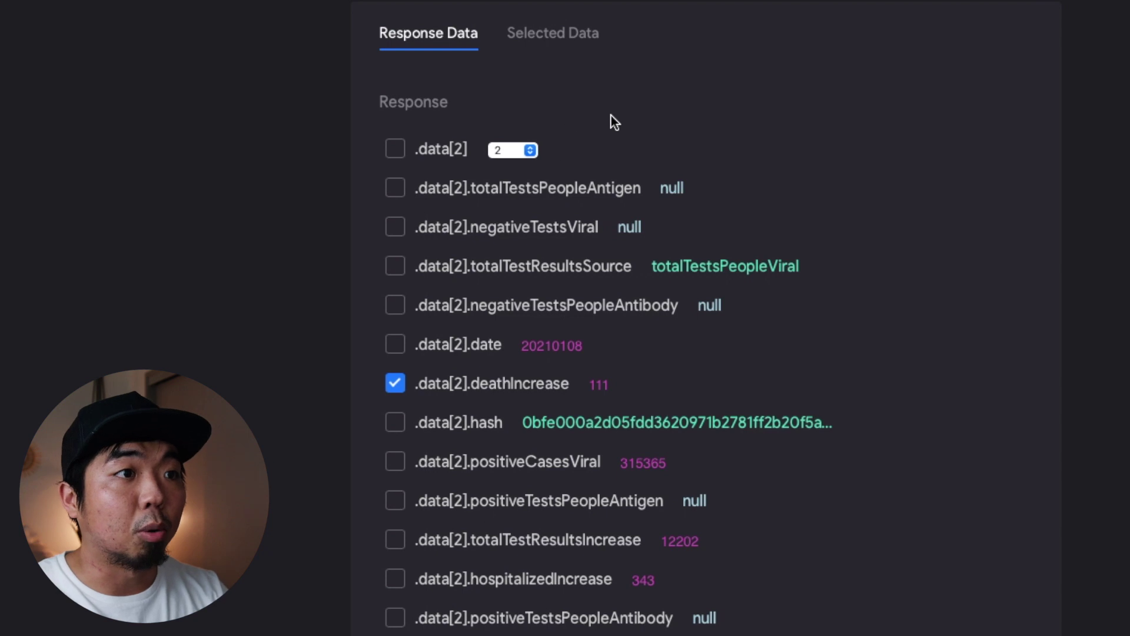
pyautogui.scroll(10, 474, 112)
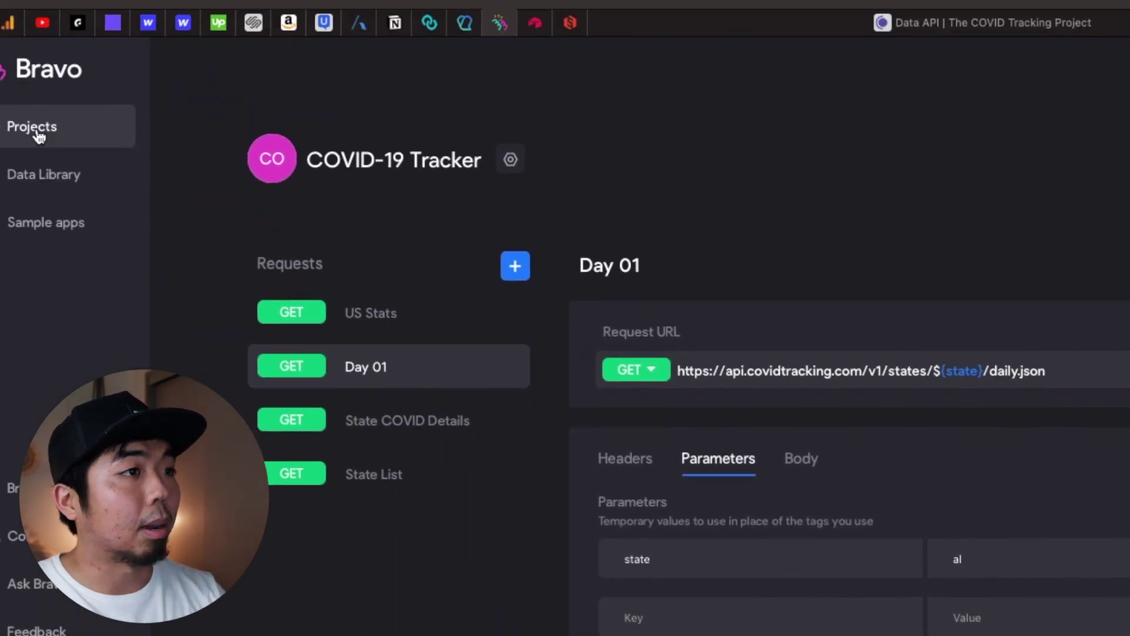
# - From My Apps, open the Demo App project and its Home Screen for binding
pyautogui.click(33, 123)
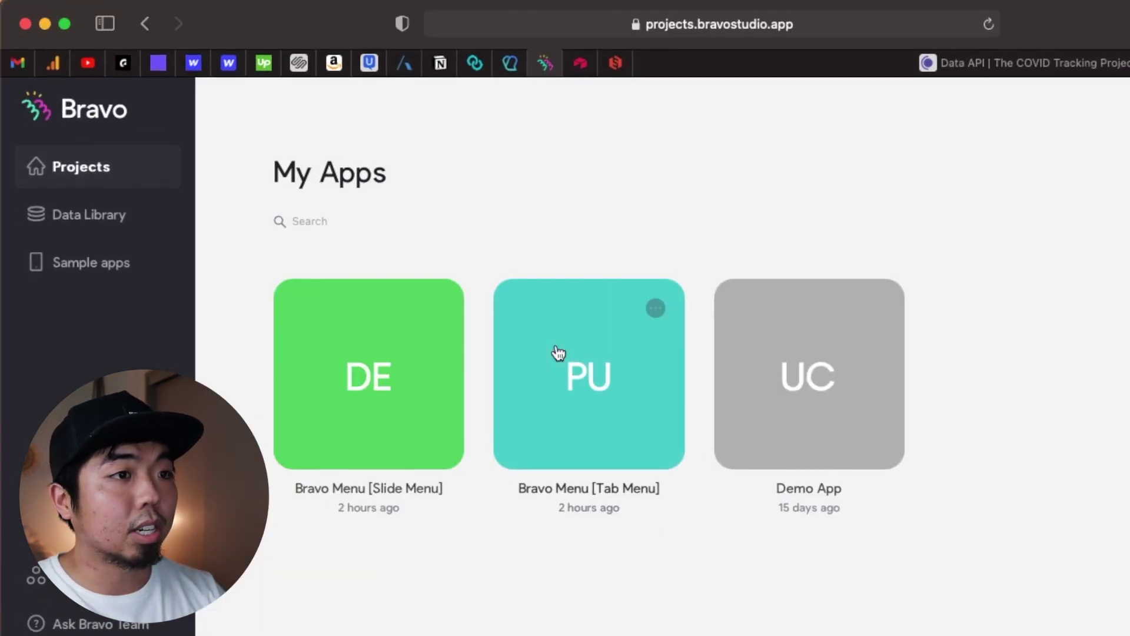
pyautogui.click(788, 413)
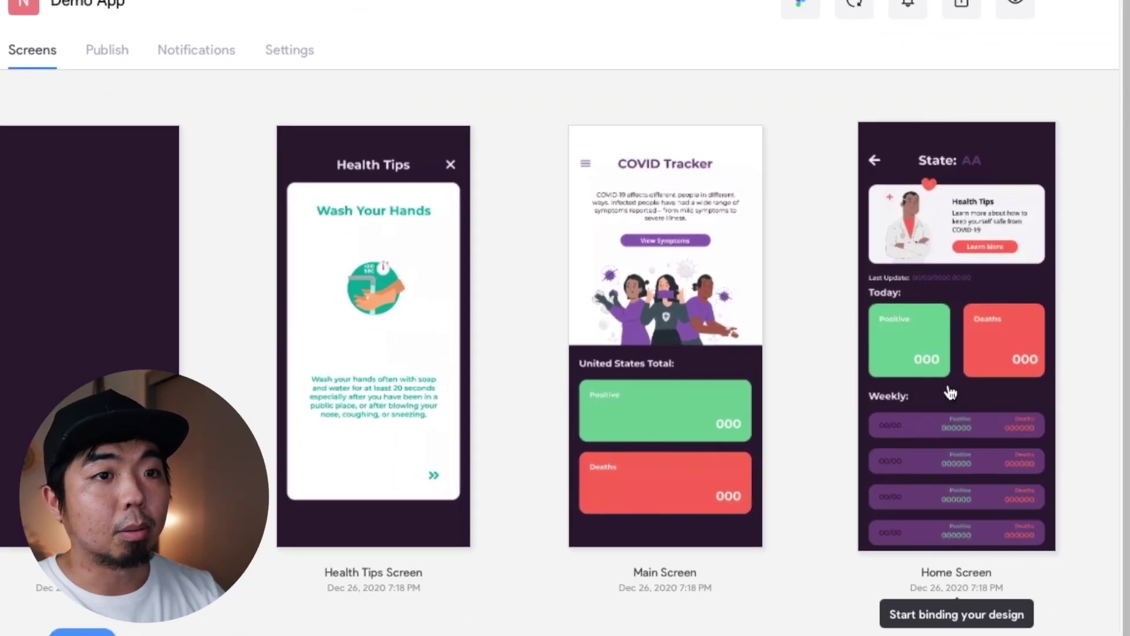
pyautogui.click(948, 386)
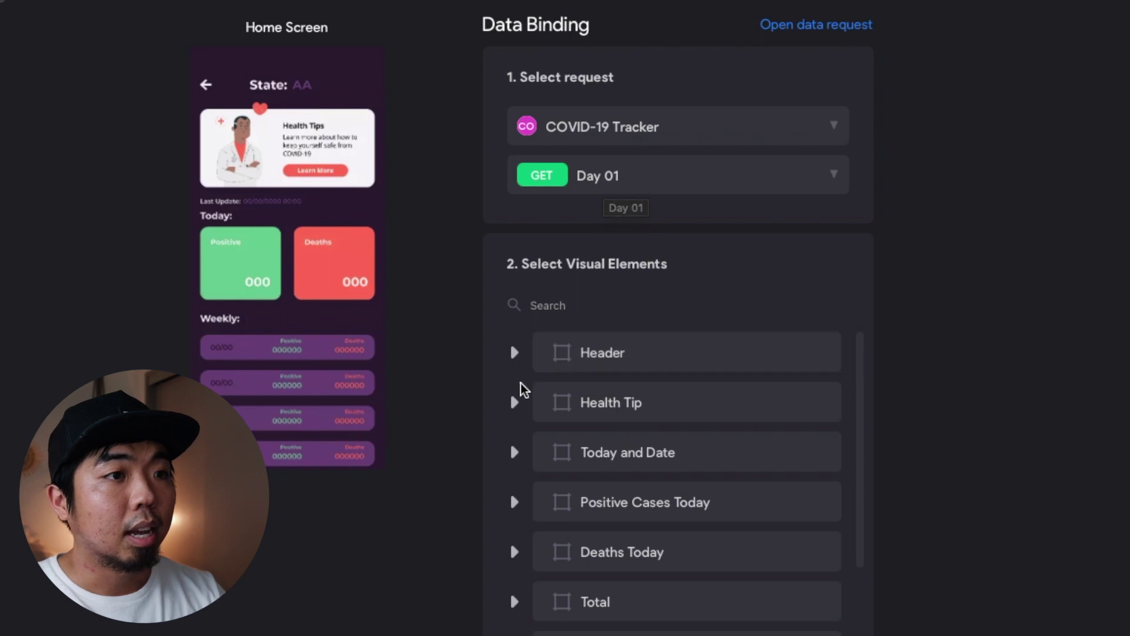
# - Expand Header and confirm the AA state label stays bound to Day 01's State field
pyautogui.click(515, 352)
pyautogui.click(624, 455)
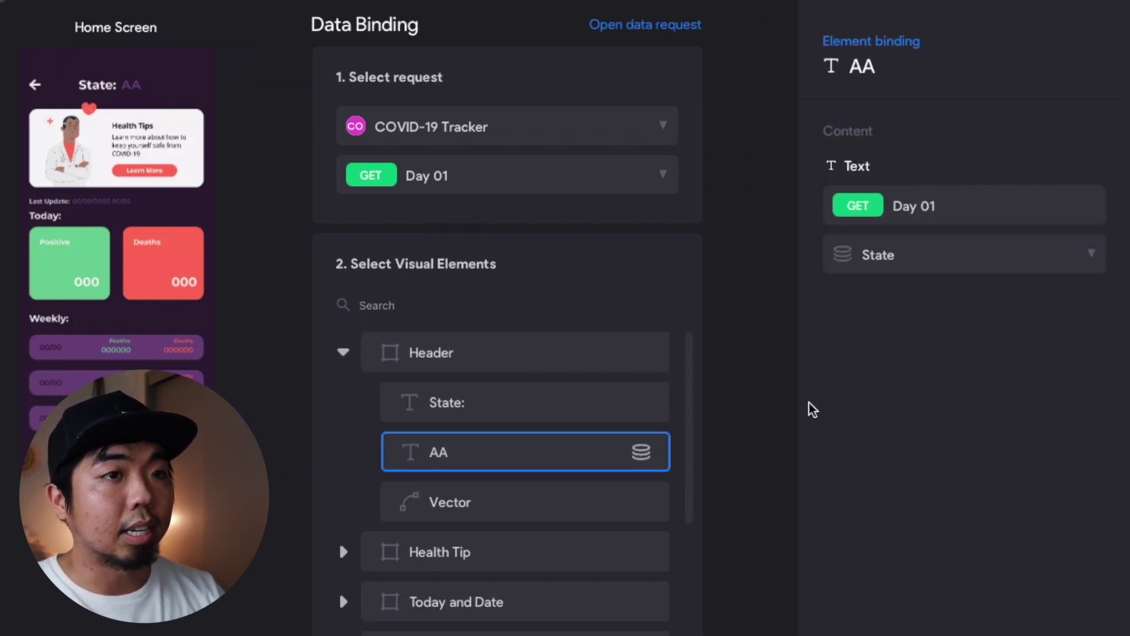
pyautogui.click(891, 256)
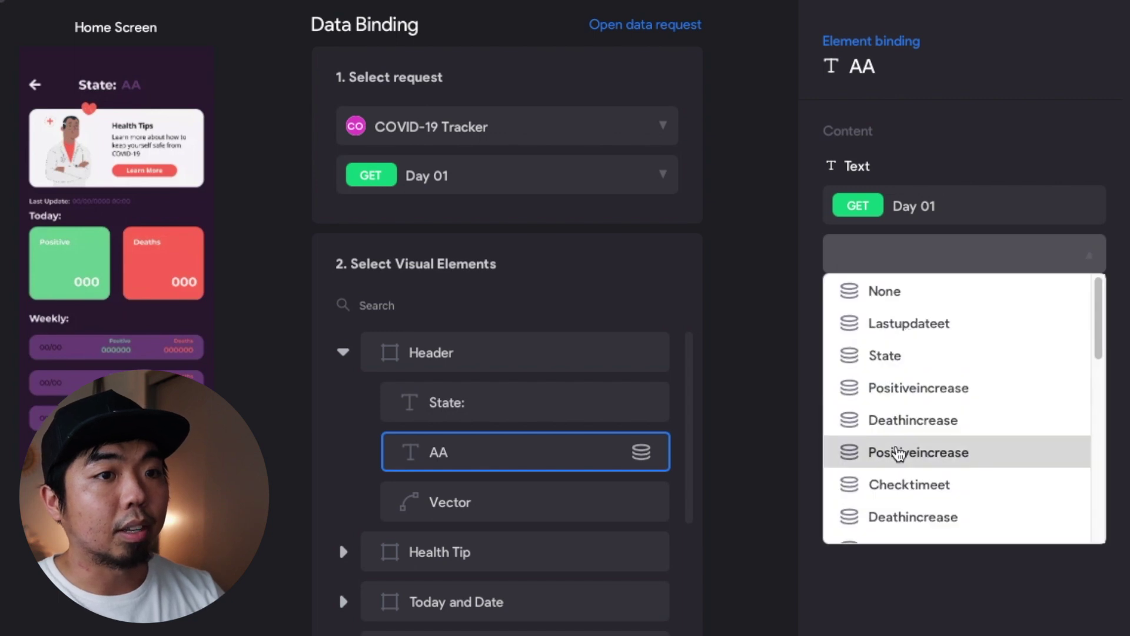
pyautogui.scroll(-5, 907, 449)
pyautogui.scroll(5, 902, 450)
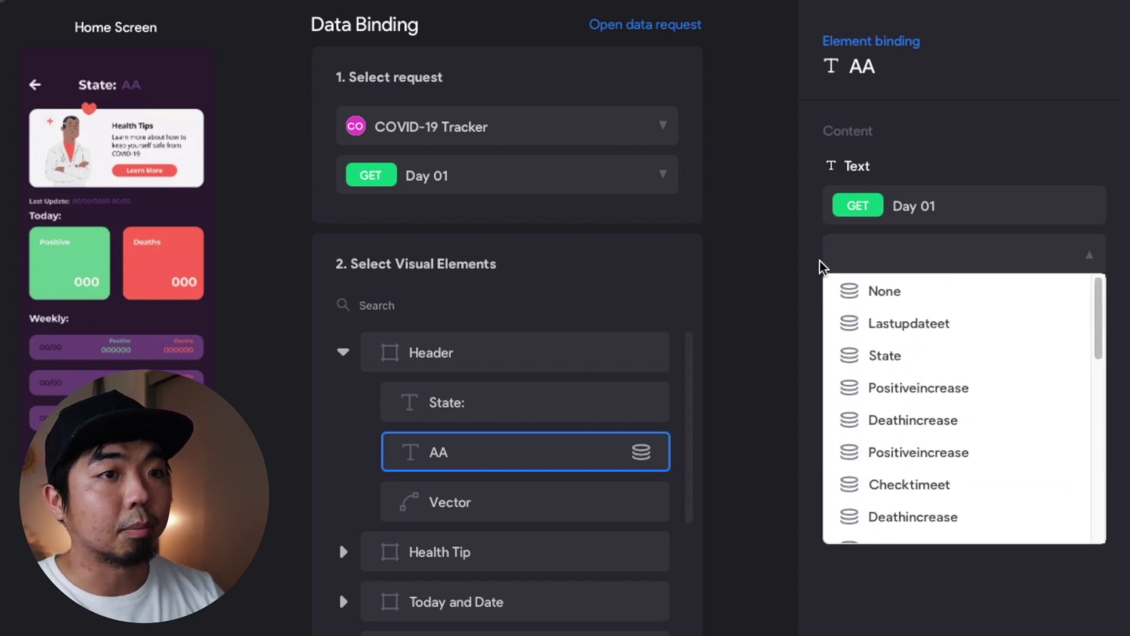
pyautogui.click(802, 263)
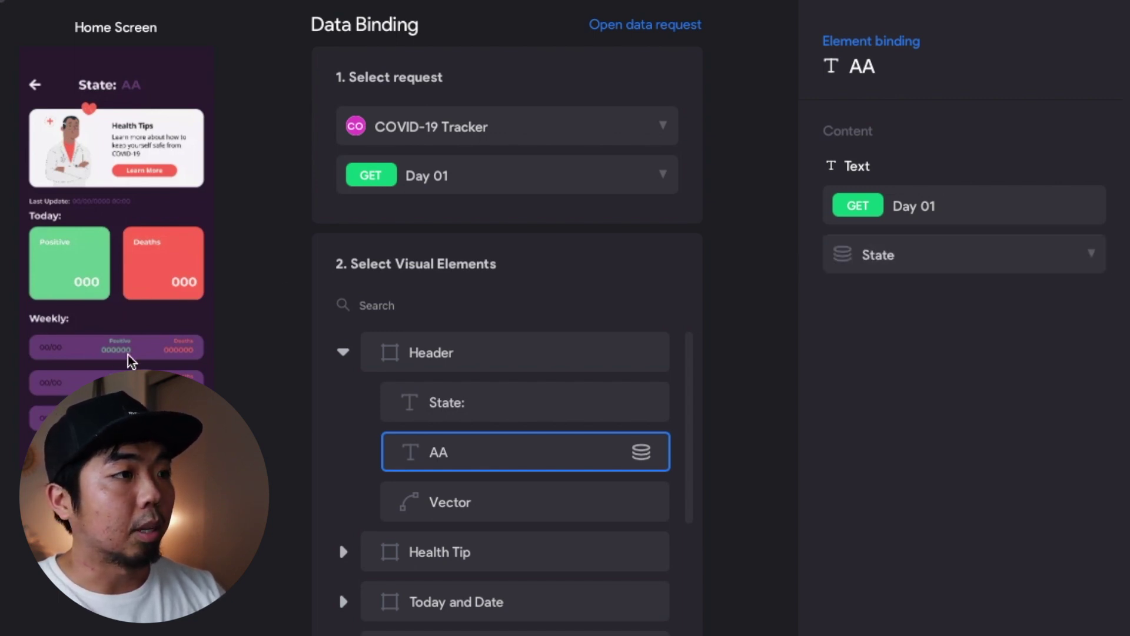
pyautogui.scroll(-1, 489, 554)
pyautogui.scroll(1, 359, 383)
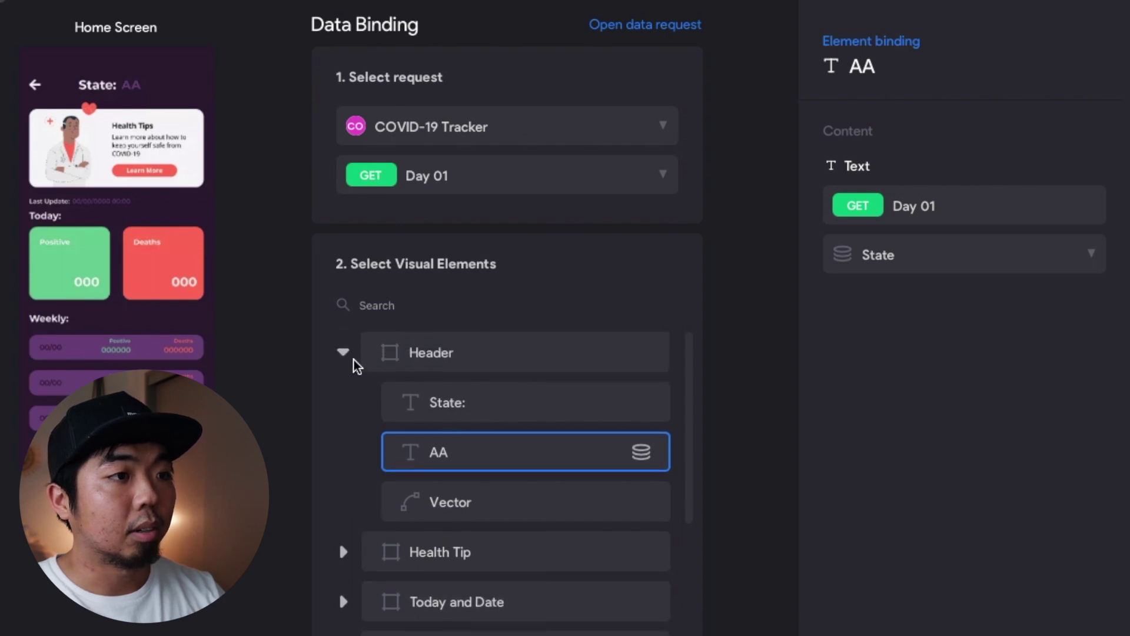
# - Collapse Header and expand the Day 01 row's text elements
pyautogui.click(343, 354)
pyautogui.scroll(-5, 416, 494)
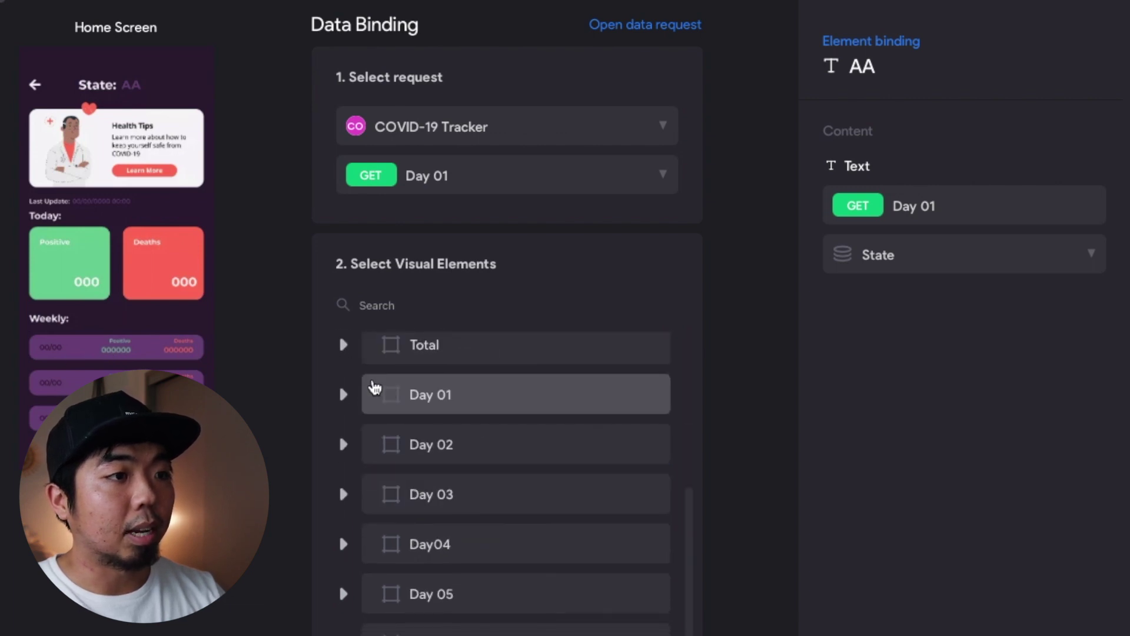
pyautogui.click(344, 394)
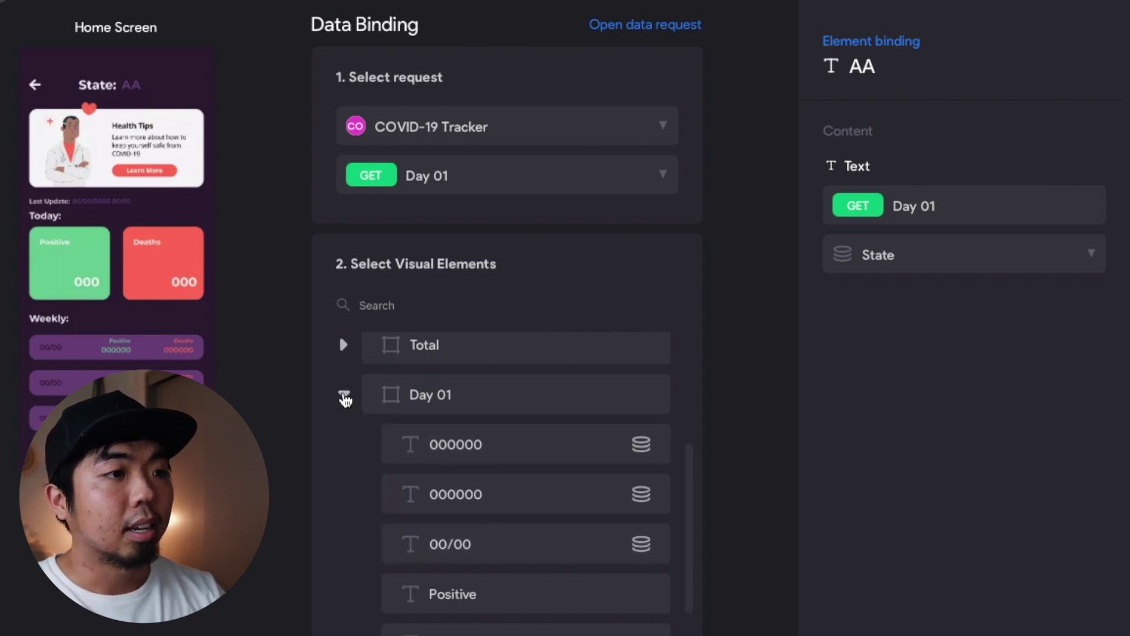
# - Collapse the Day 01 row's text elements in the COVID-19 Tracker request
pyautogui.click(344, 395)
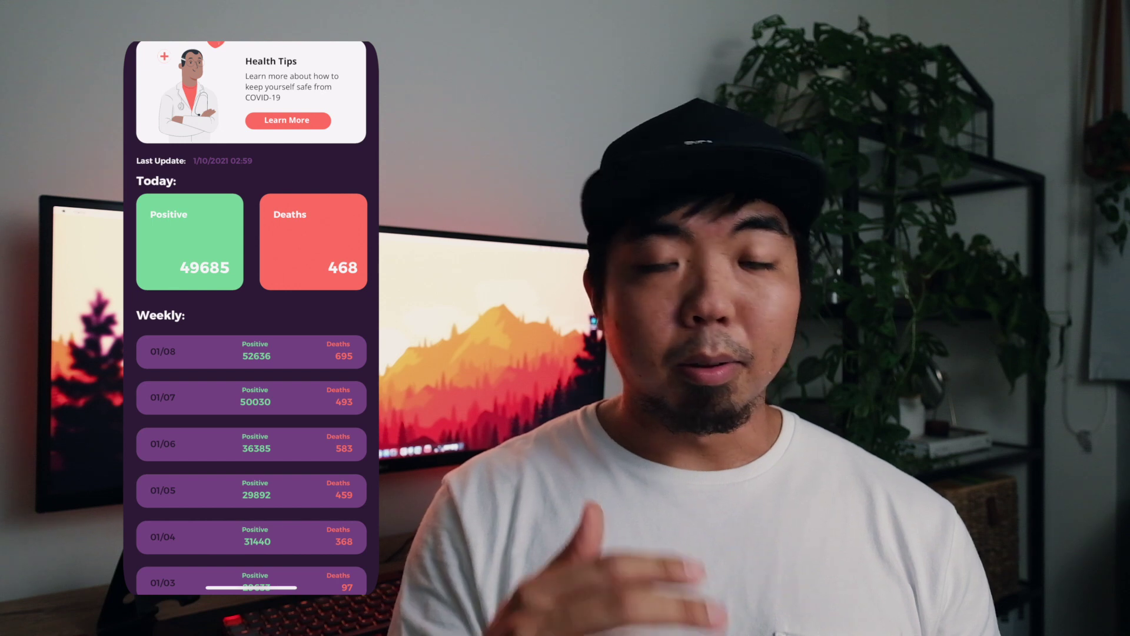
pyautogui.scroll(2, 251, 318)
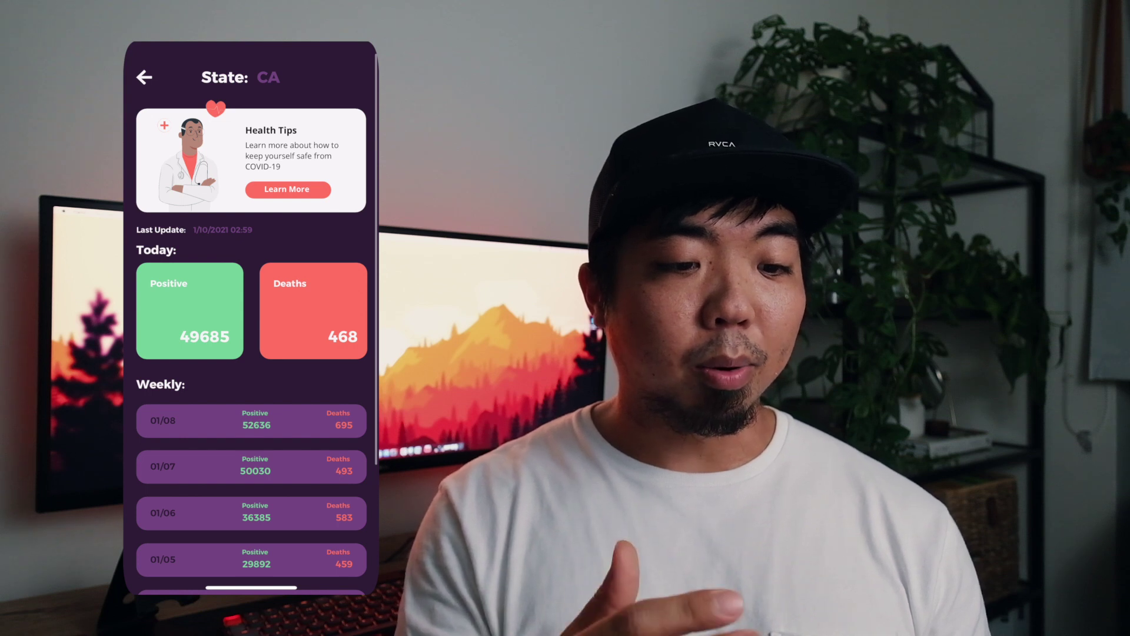
pyautogui.scroll(1, 251, 318)
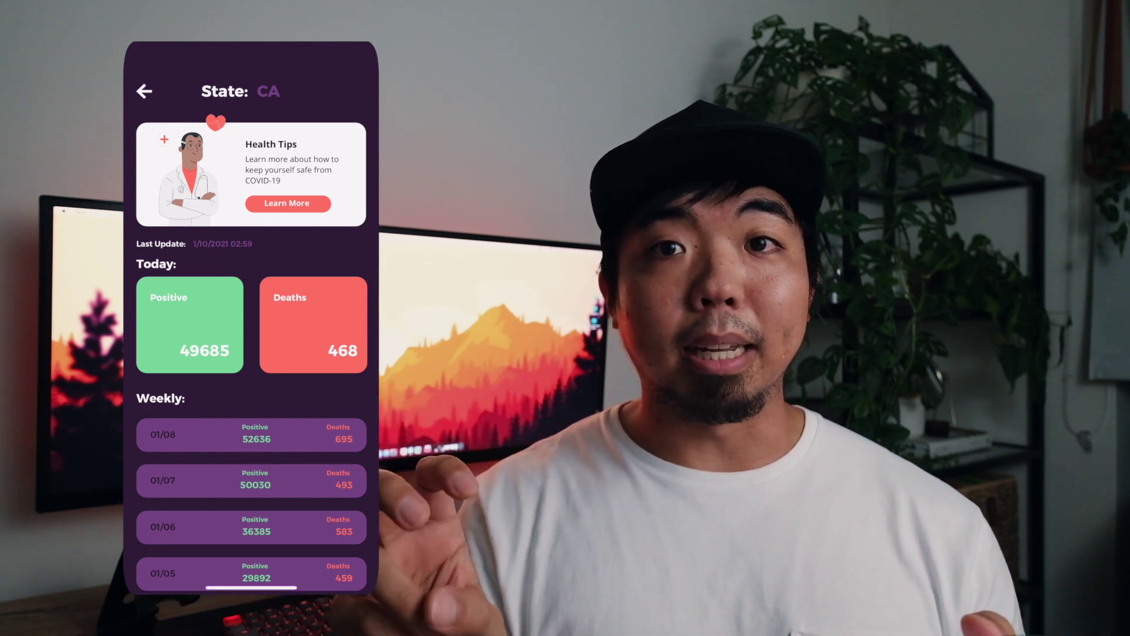